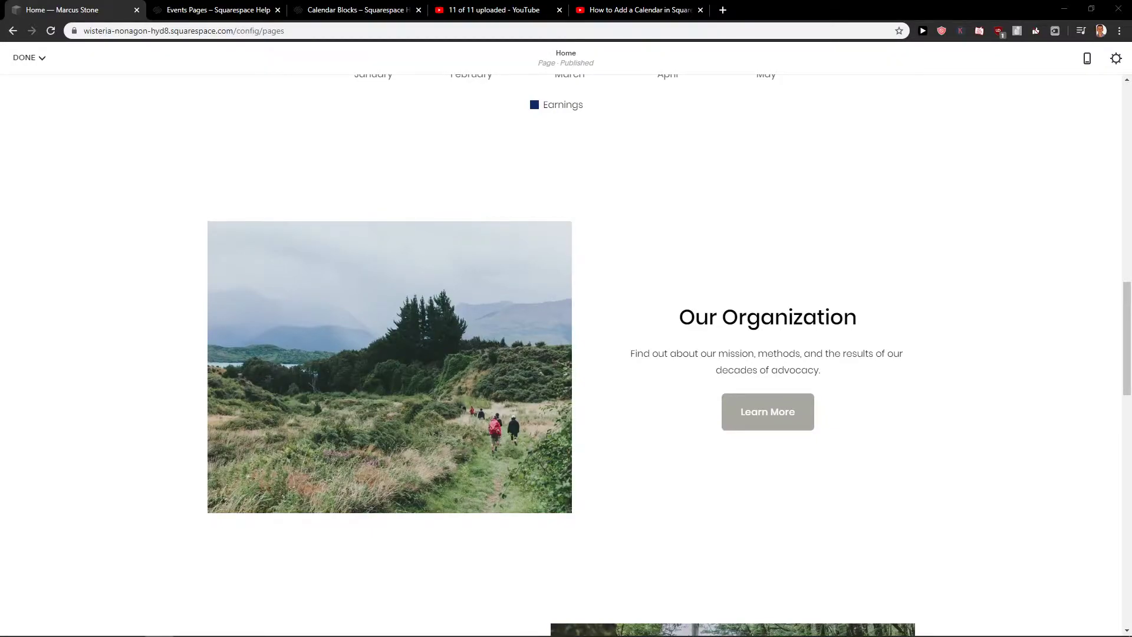
Step: Scroll through the homepage sections to find a spot for a new calendar section
mouse_move(61, 455)
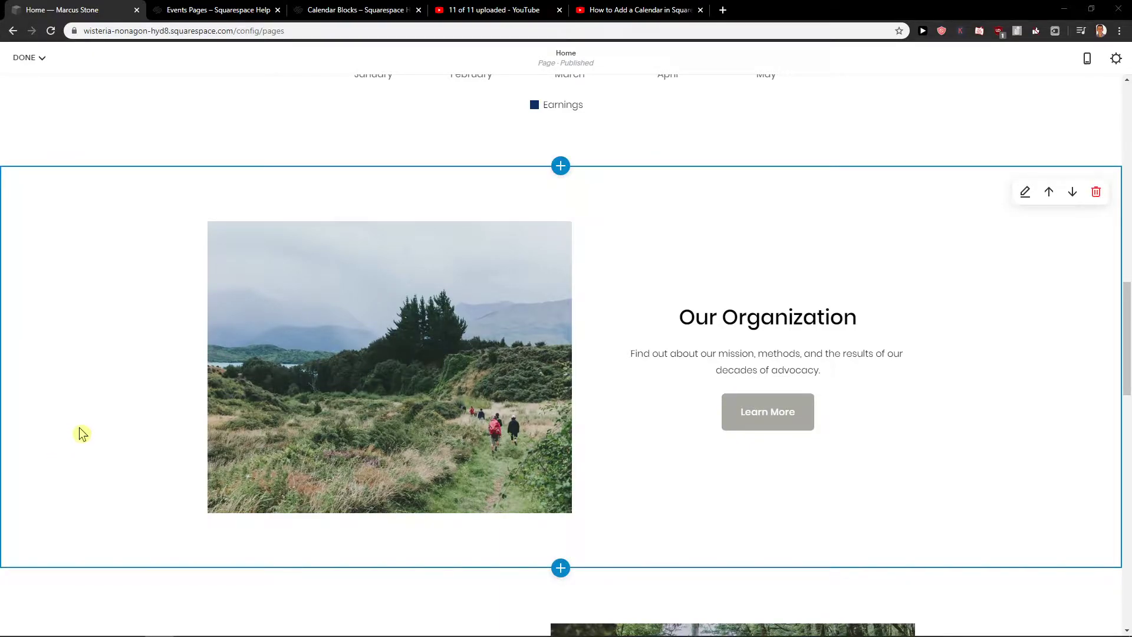
scroll(99, 172, up, 10)
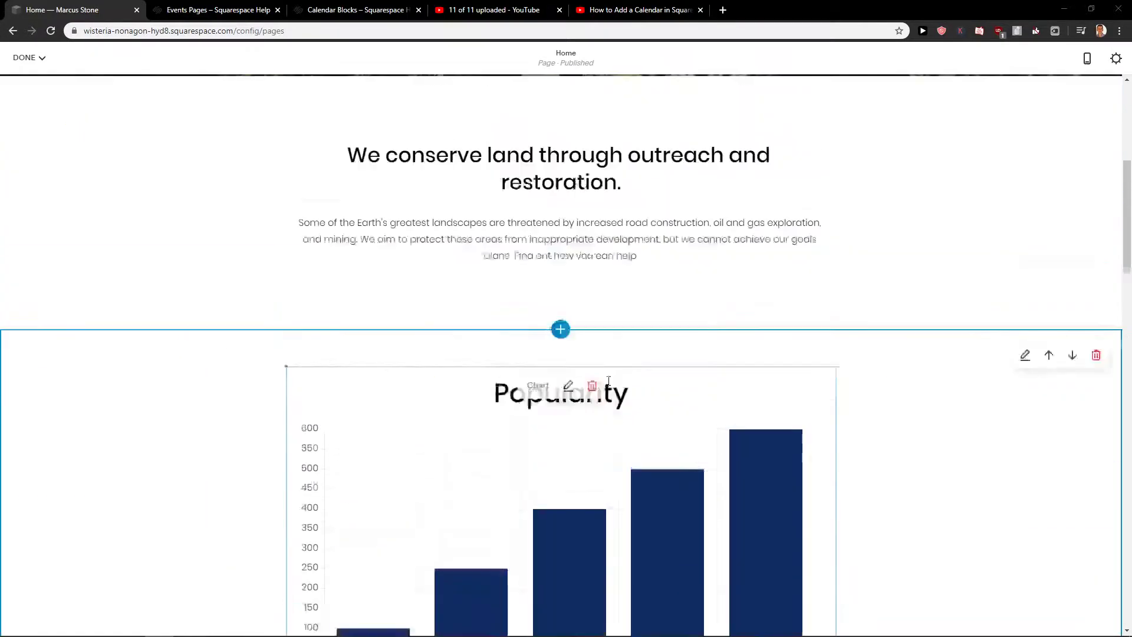
scroll(313, 410, down, 10)
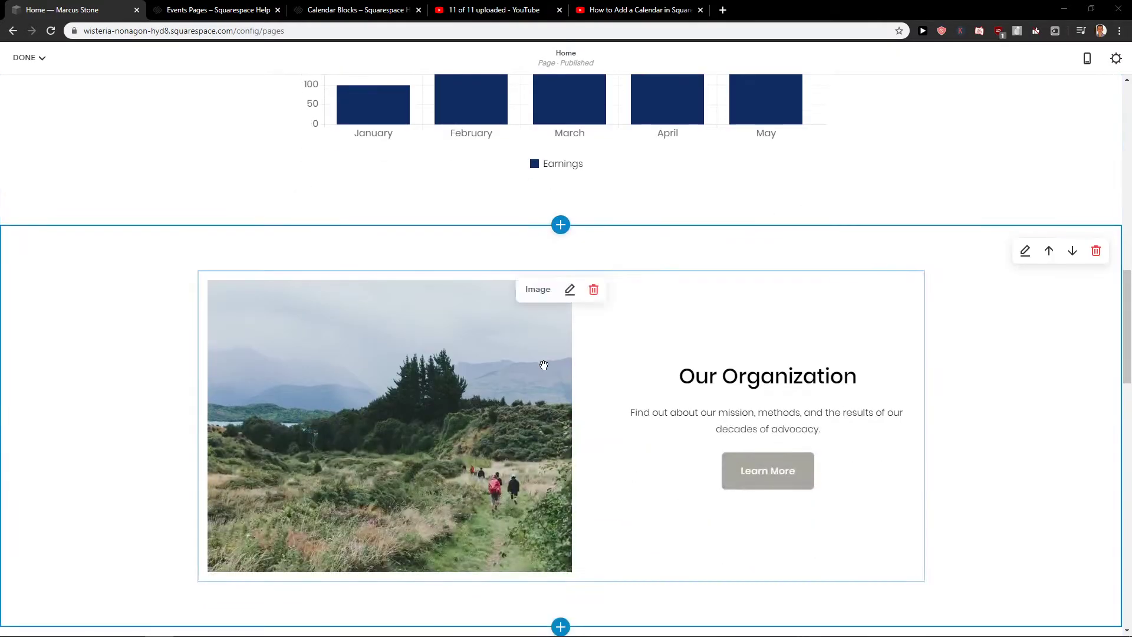
scroll(530, 318, up, 1)
click(563, 288)
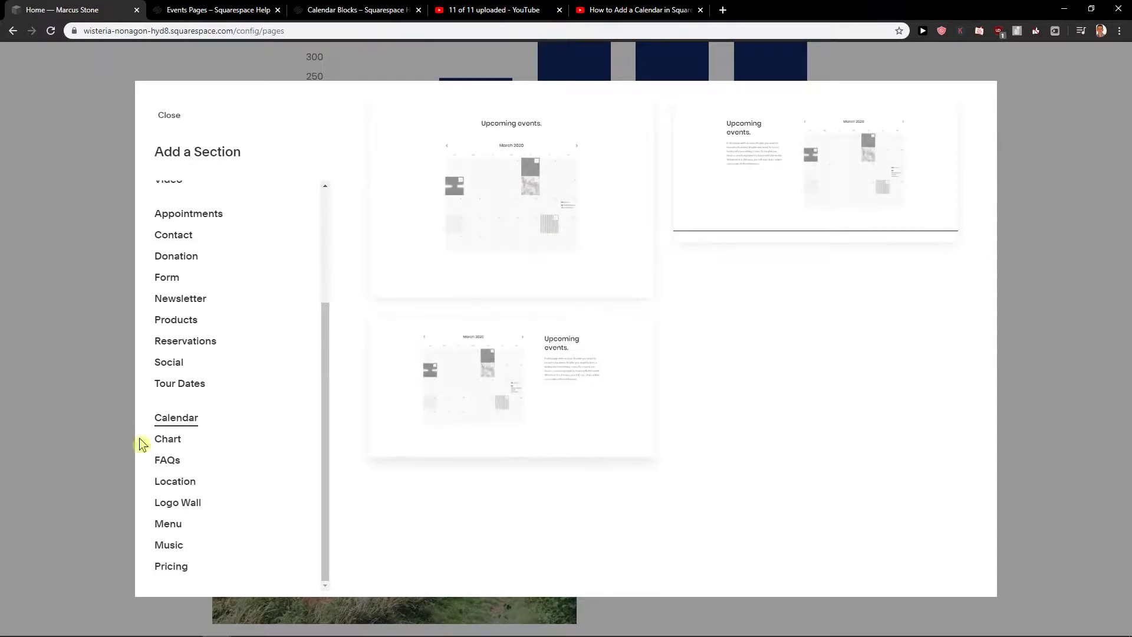
scroll(263, 462, up, 2)
scroll(197, 405, down, 2)
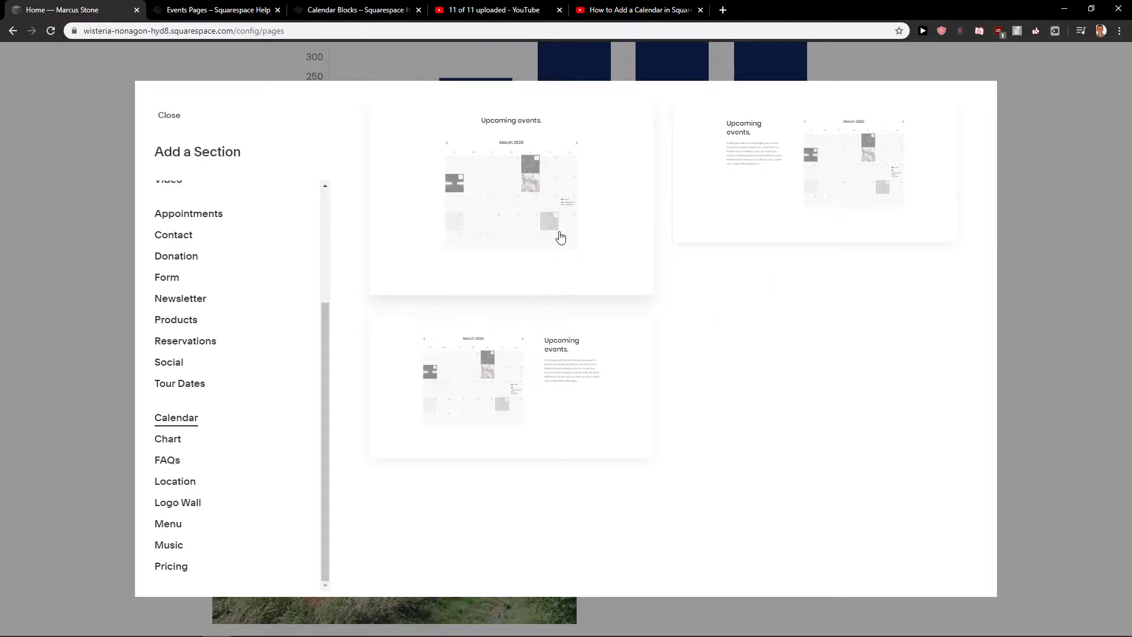
Step: Insert the first 'Upcoming events.' calendar layout and open the Calendar block's settings
click(602, 205)
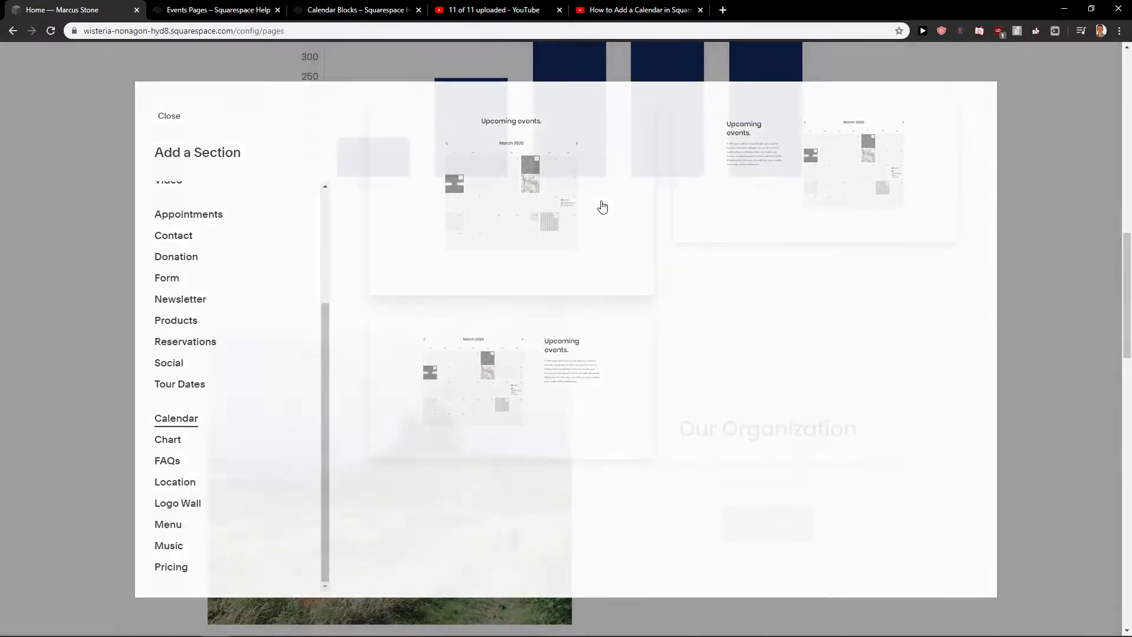
scroll(660, 326, down, 3)
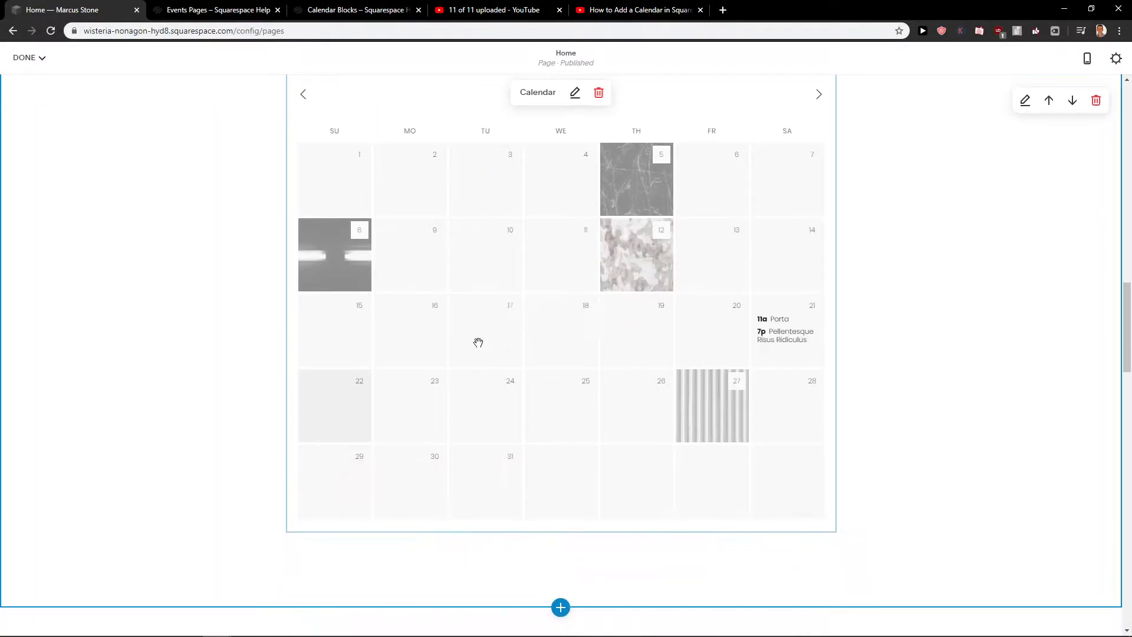
scroll(475, 338, up, 2)
scroll(556, 303, down, 1)
scroll(545, 308, down, 1)
scroll(610, 305, up, 2)
click(577, 217)
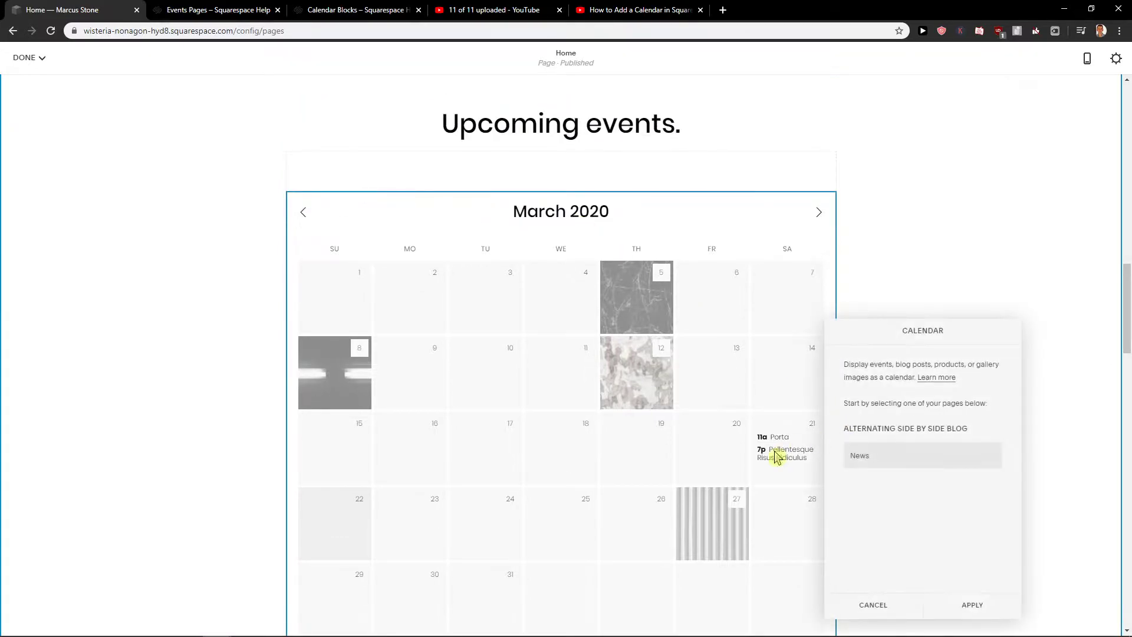
scroll(731, 398, down, 1)
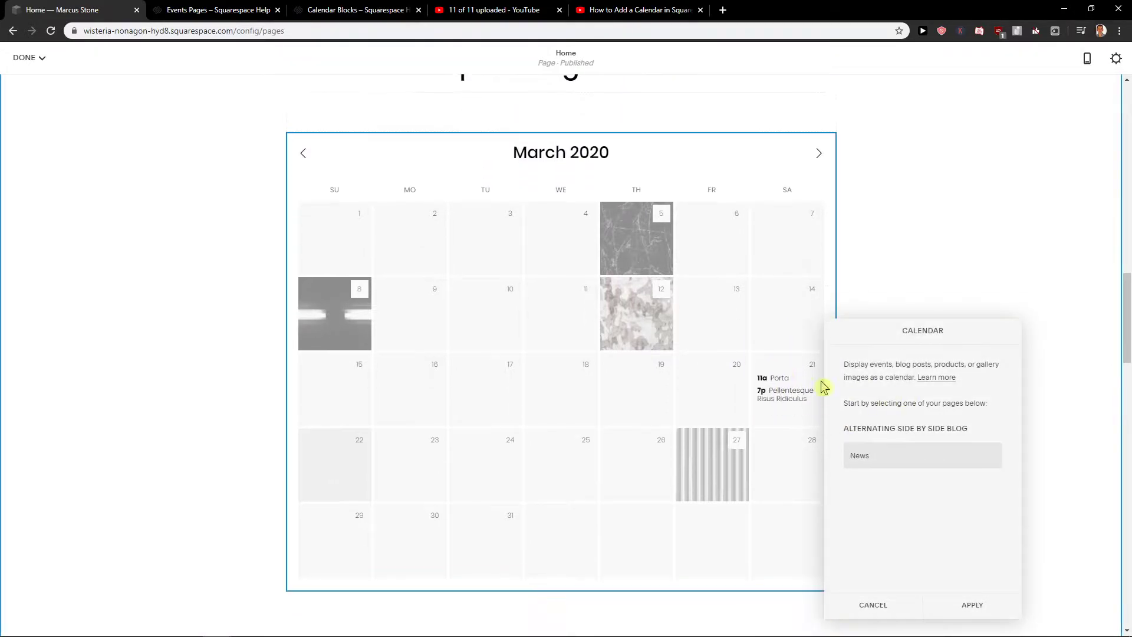
Step: Close the calendar settings and save the homepage edits
click(929, 295)
click(24, 58)
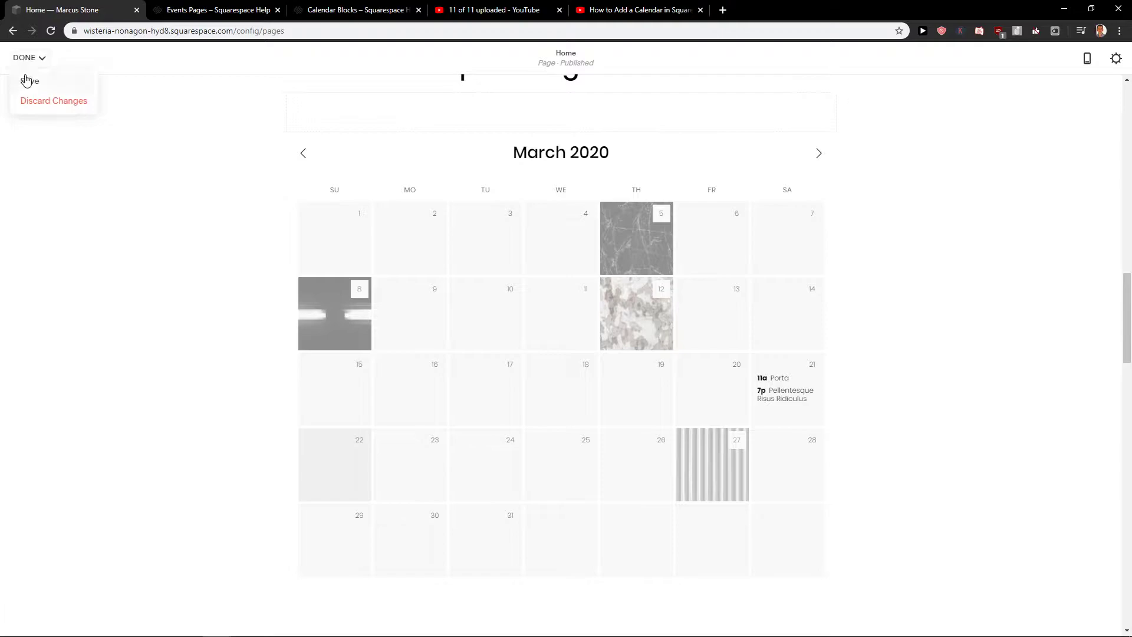
click(26, 81)
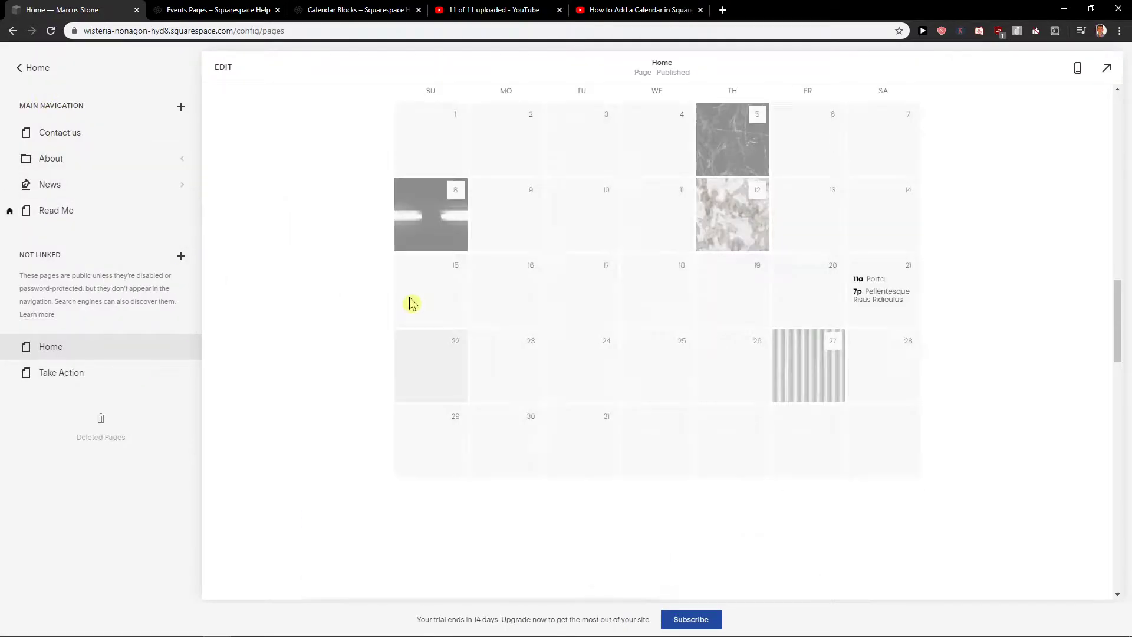
Step: Return to the Pages list and start adding a new page under Not Linked
scroll(412, 303, up, 3)
click(24, 67)
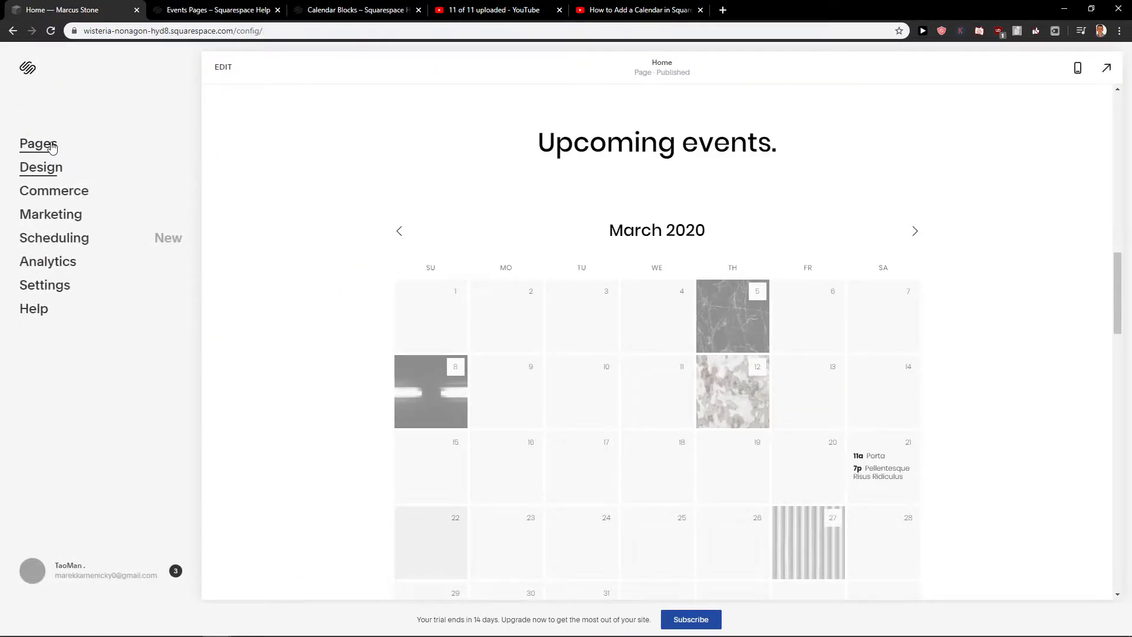
click(52, 147)
scroll(554, 206, down, 1)
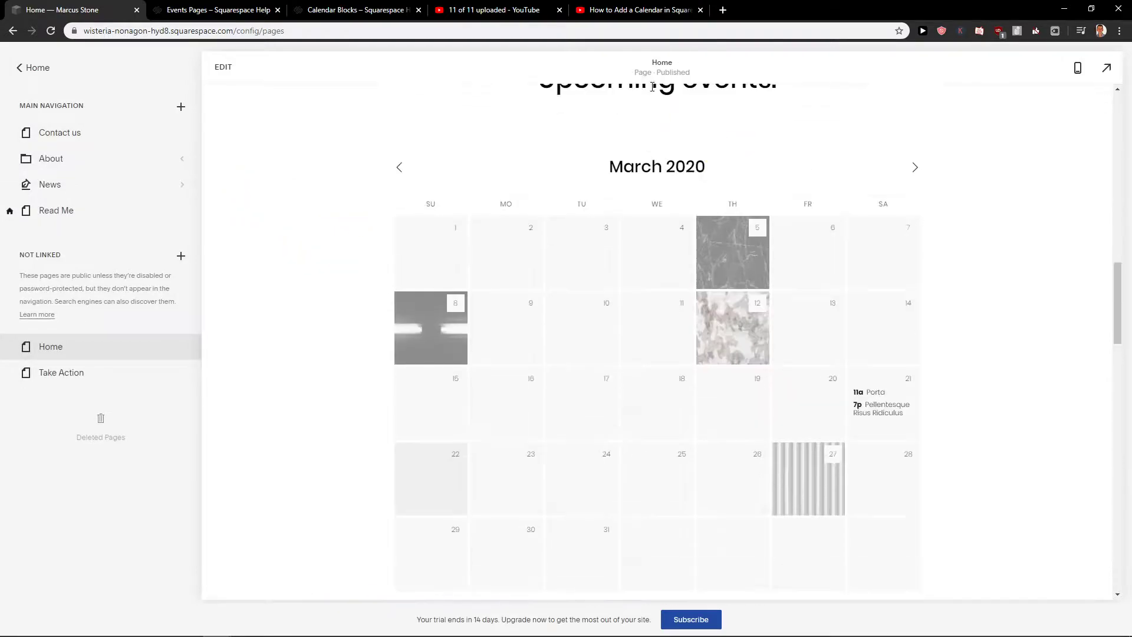
scroll(576, 271, down, 1)
scroll(435, 296, up, 1)
mouse_move(750, 289)
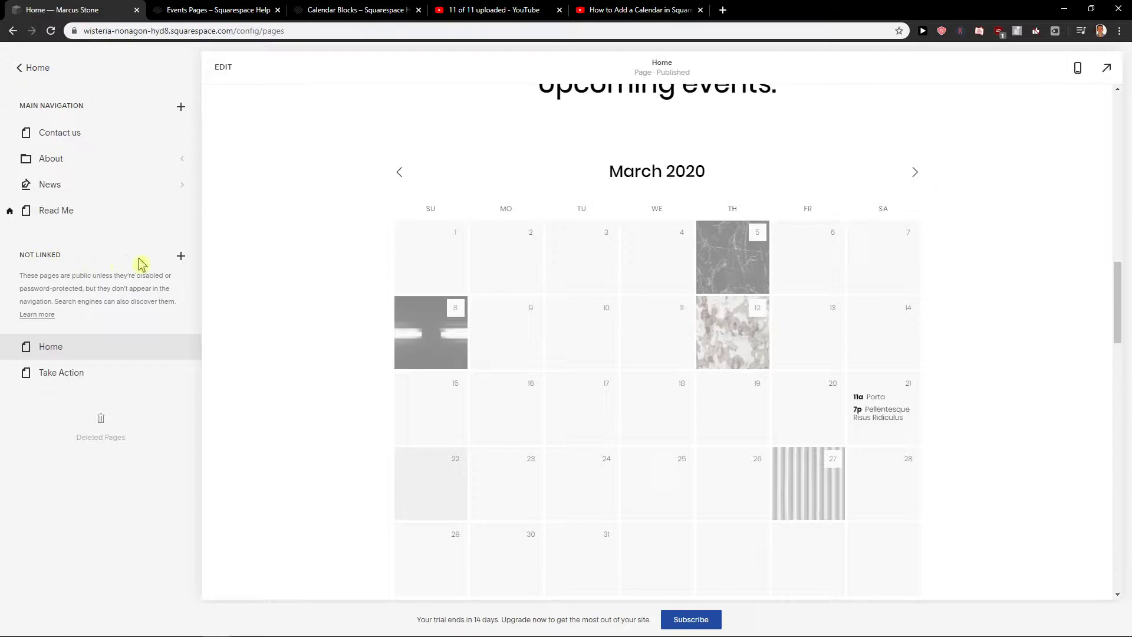
click(181, 258)
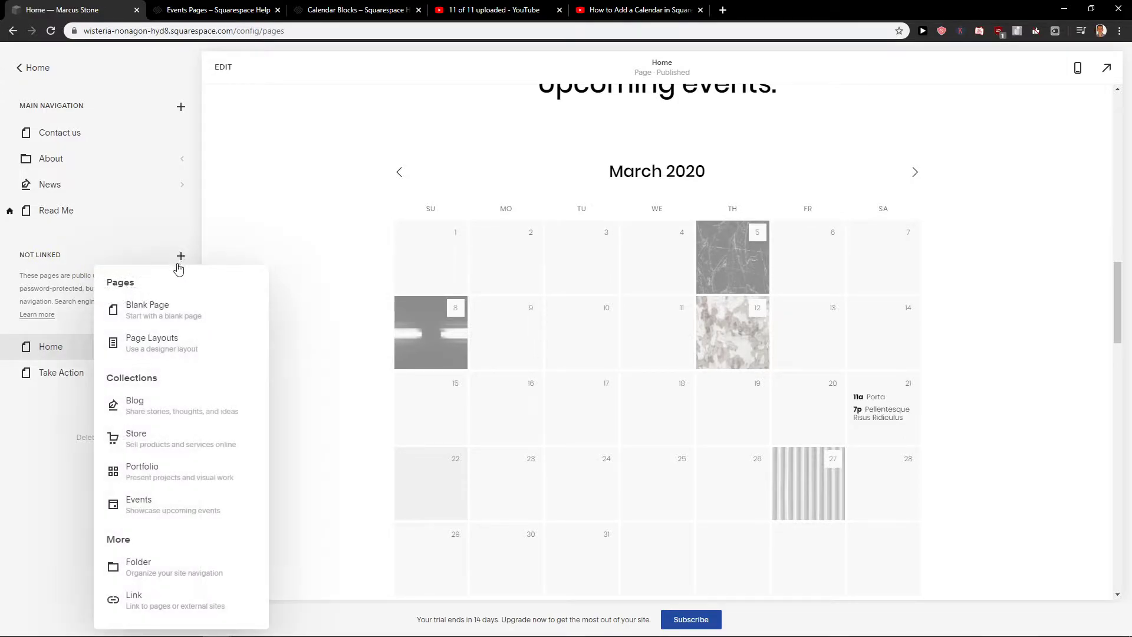
Step: Create an Events page from the Events 1 layout and open its list of sample events
click(156, 511)
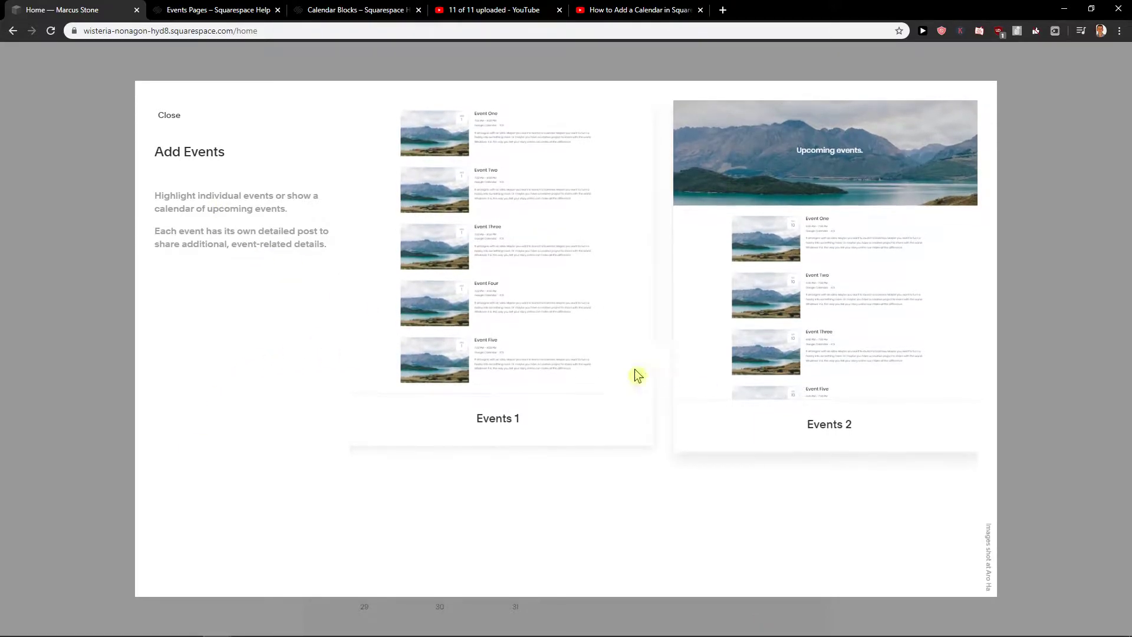
click(577, 342)
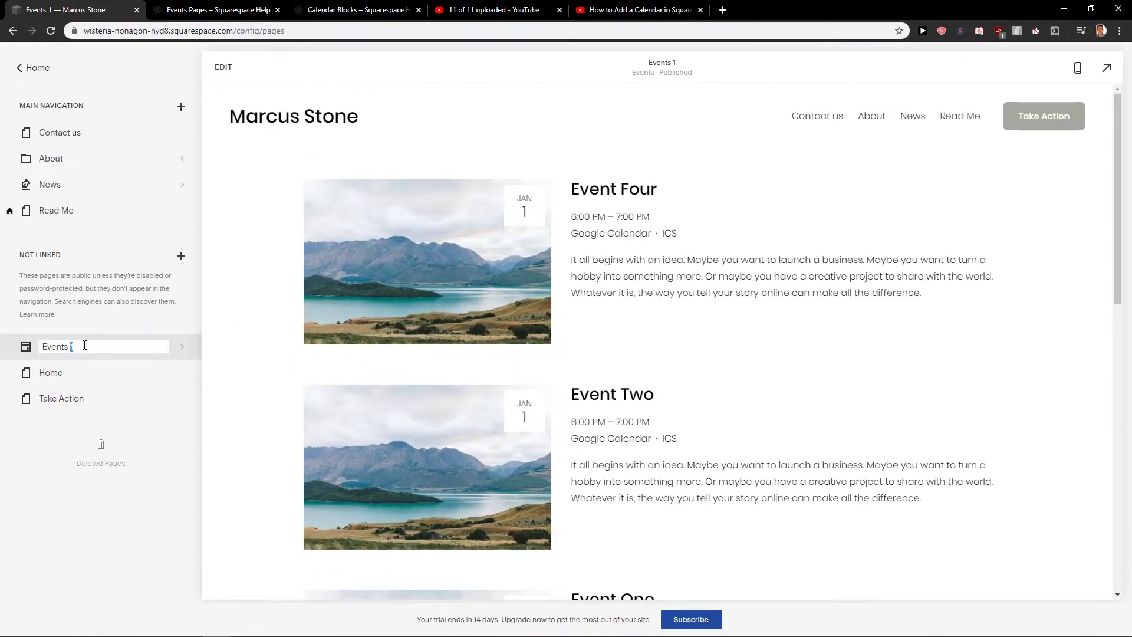
click(57, 452)
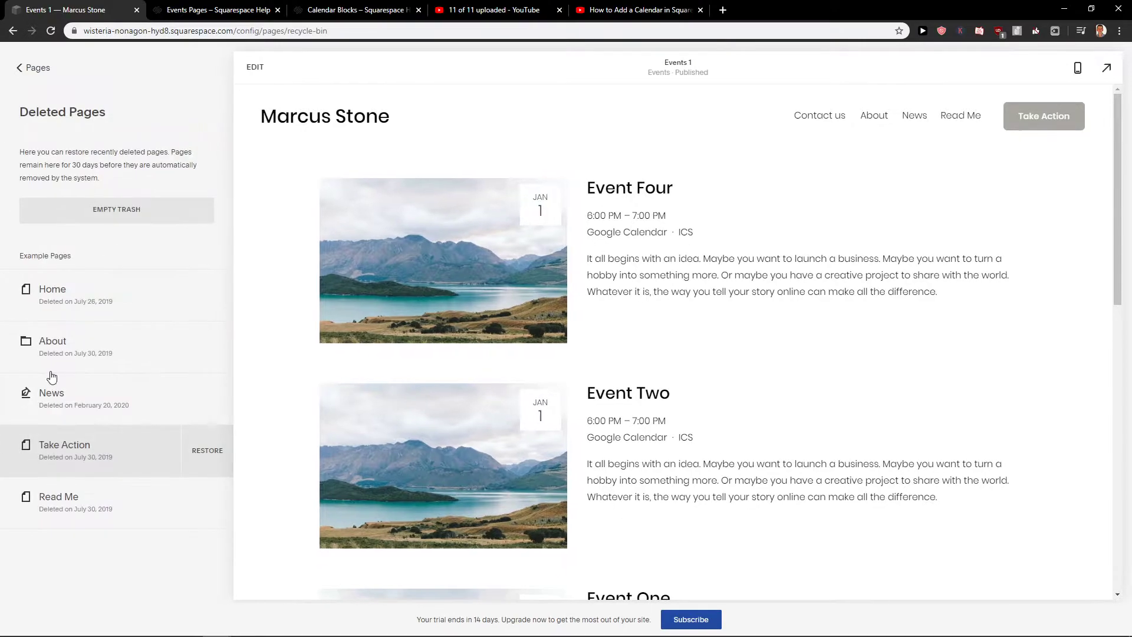
click(37, 85)
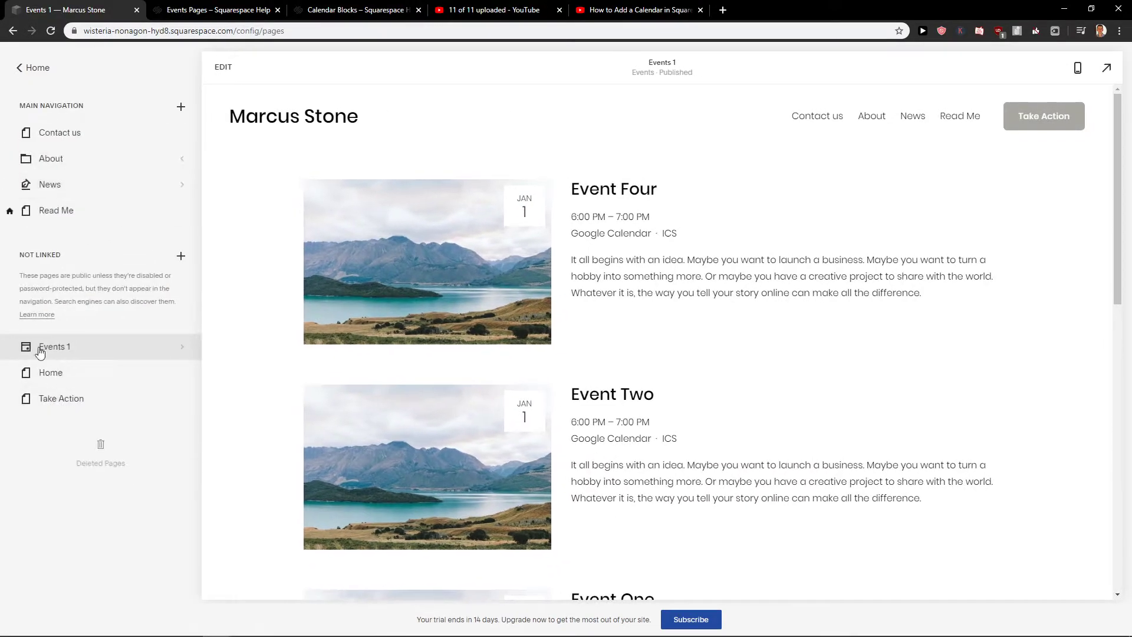
click(183, 349)
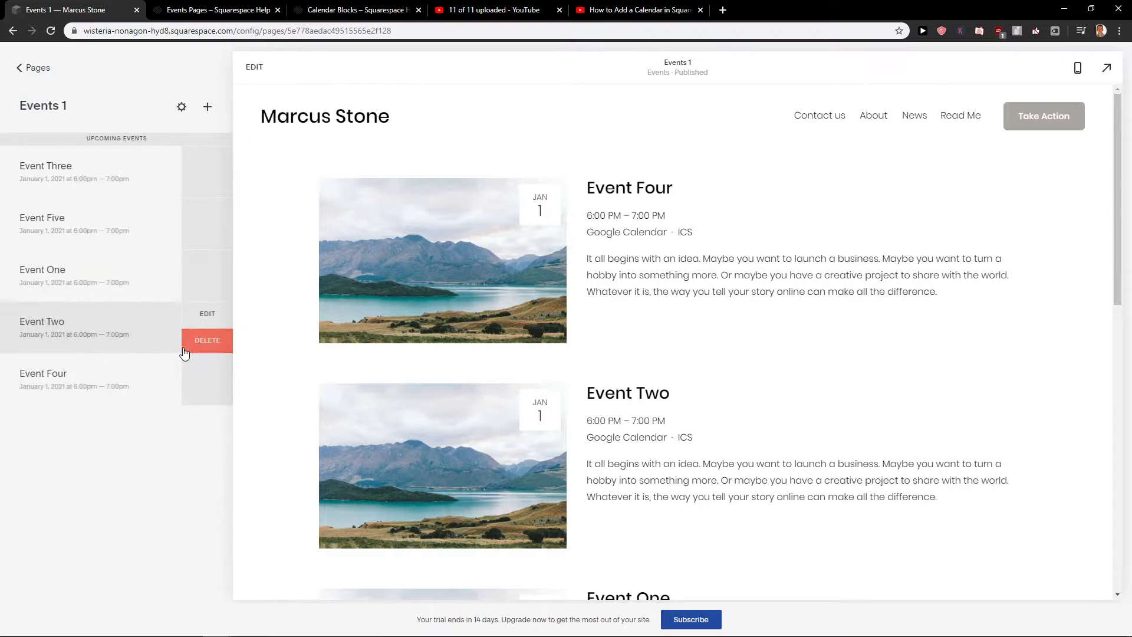
scroll(506, 257, down, 2)
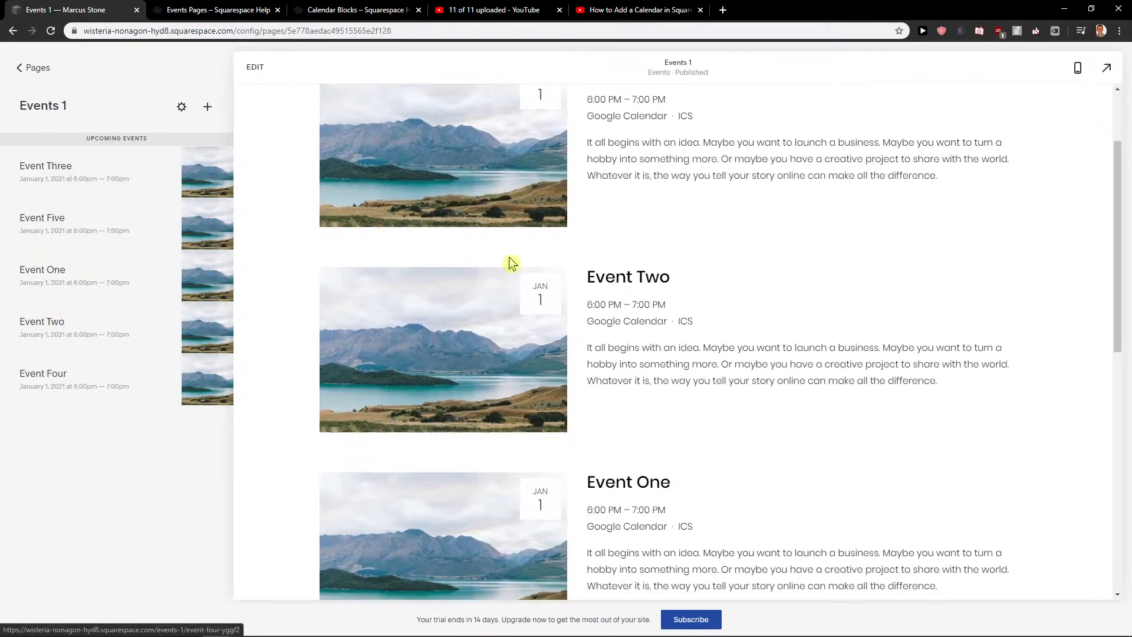
scroll(505, 258, up, 2)
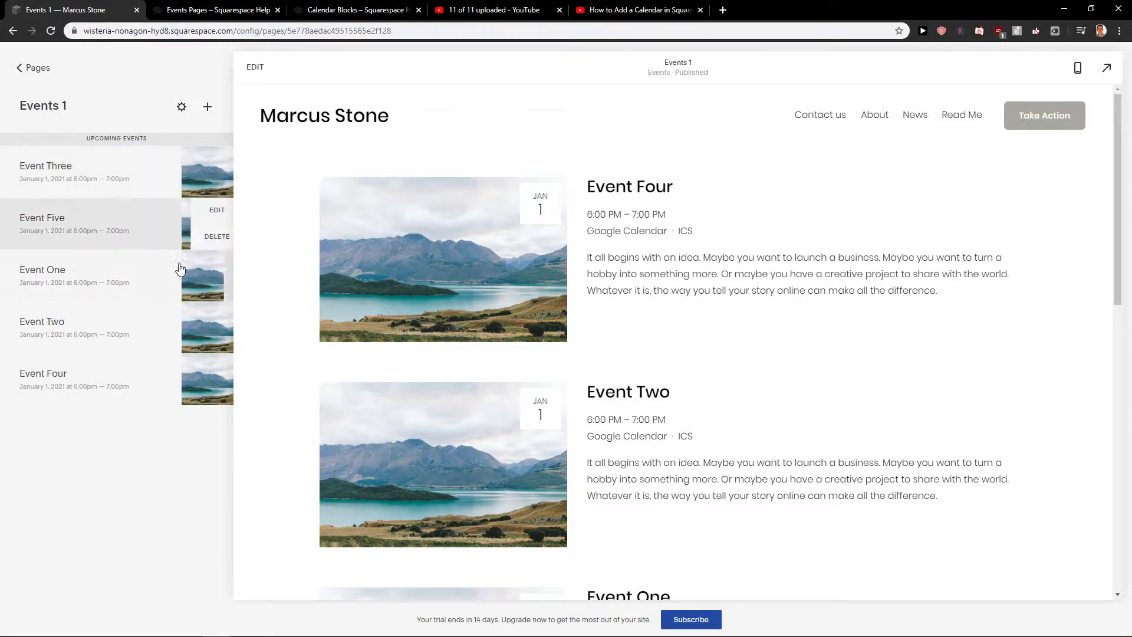
Step: Retitle Event One as 'Meeting with client' and bring up its thumbnail options
click(215, 267)
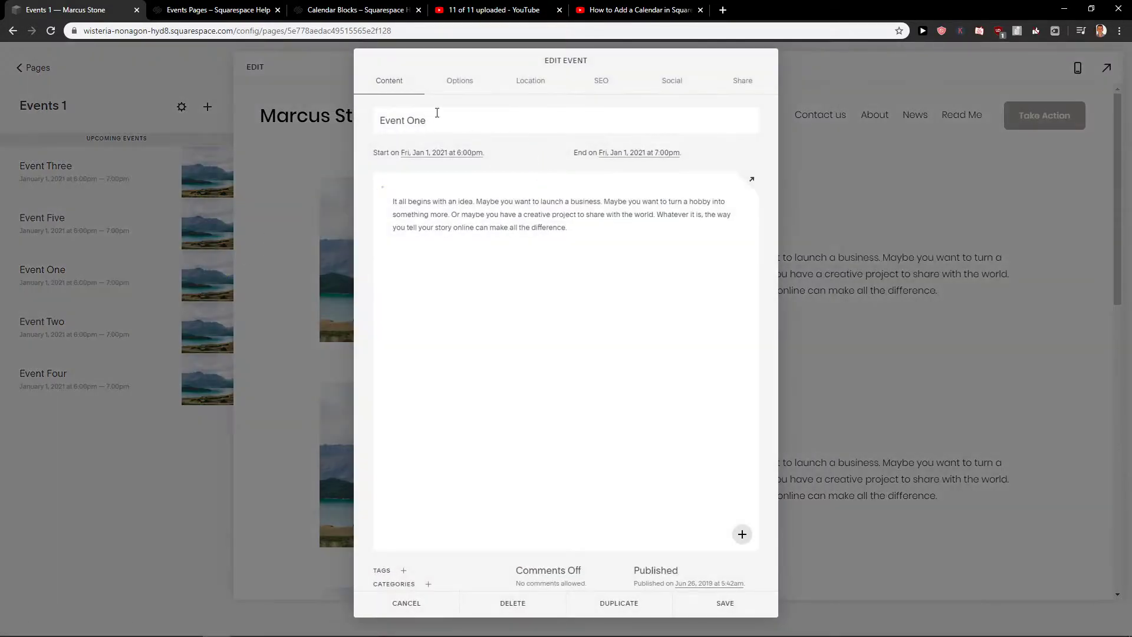
drag(437, 120, 302, 116)
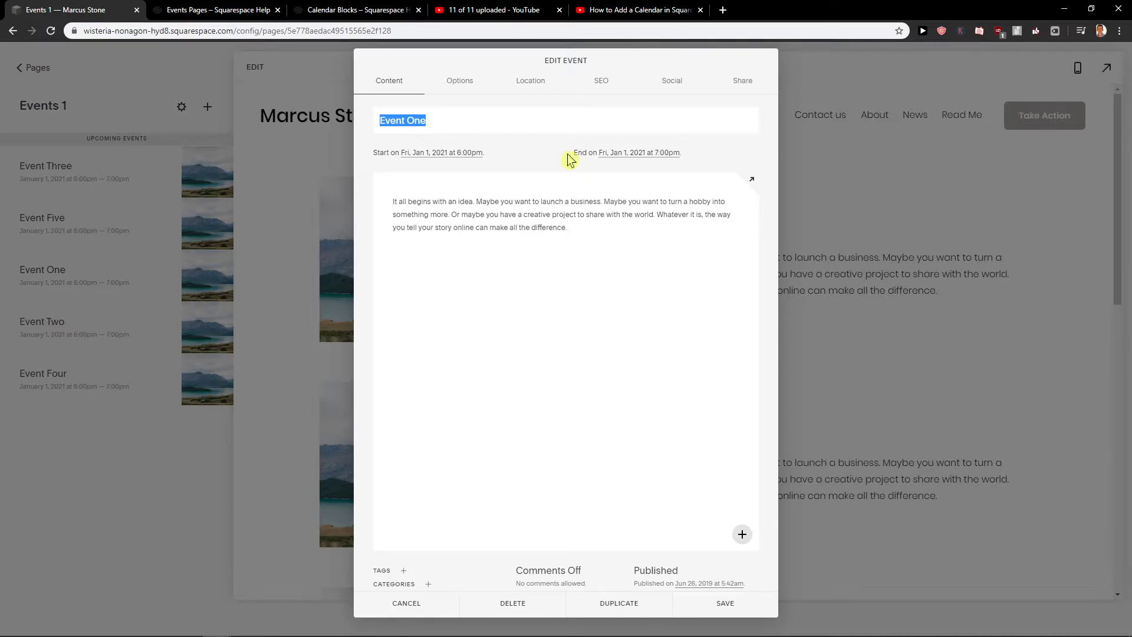
text(Meeting with client)
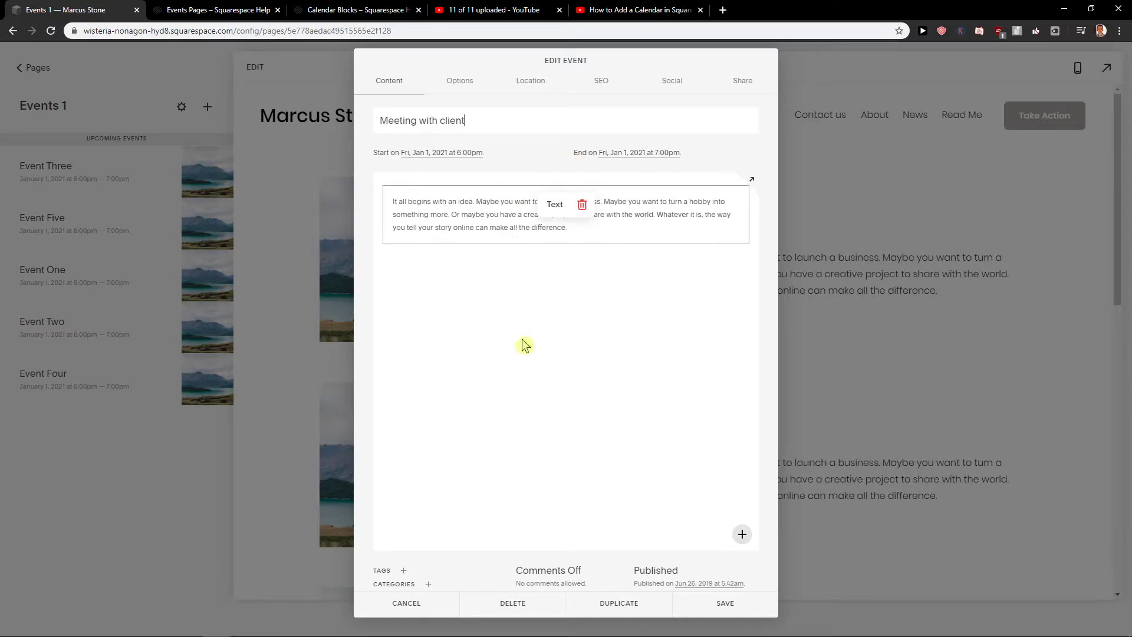
click(457, 82)
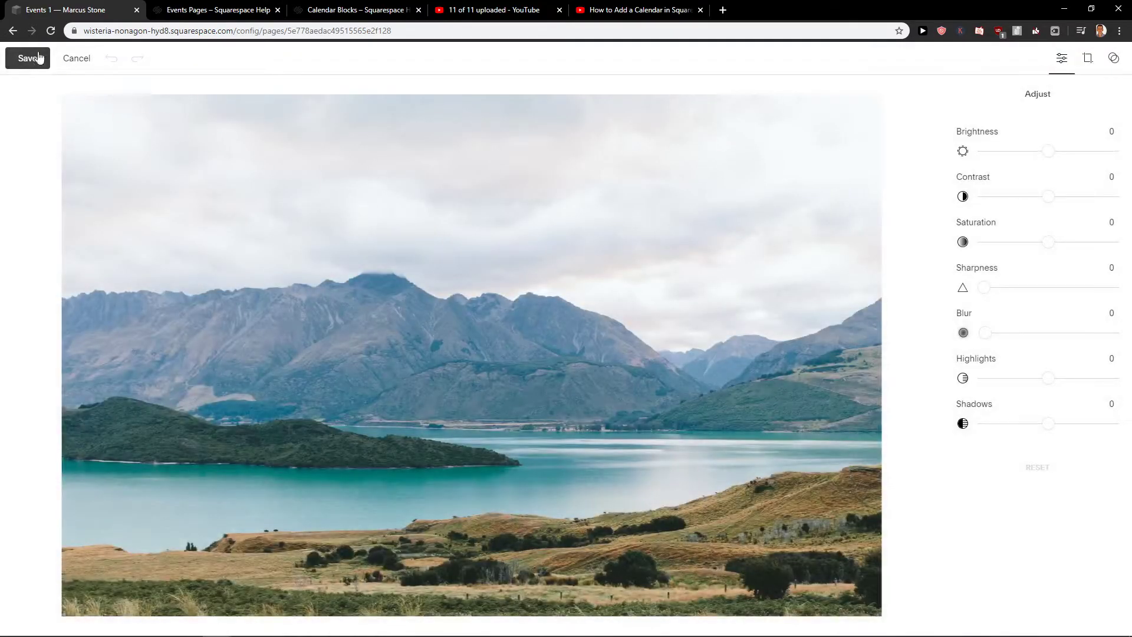
Step: Remove the event's old thumbnail and upload a new image file in its place
click(28, 58)
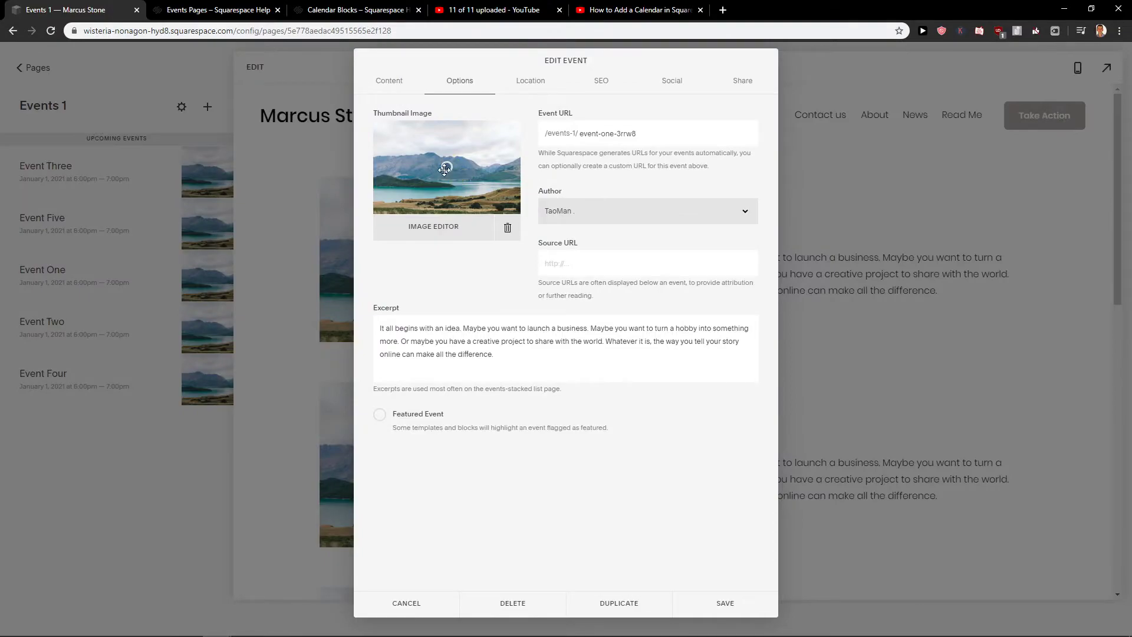
click(507, 227)
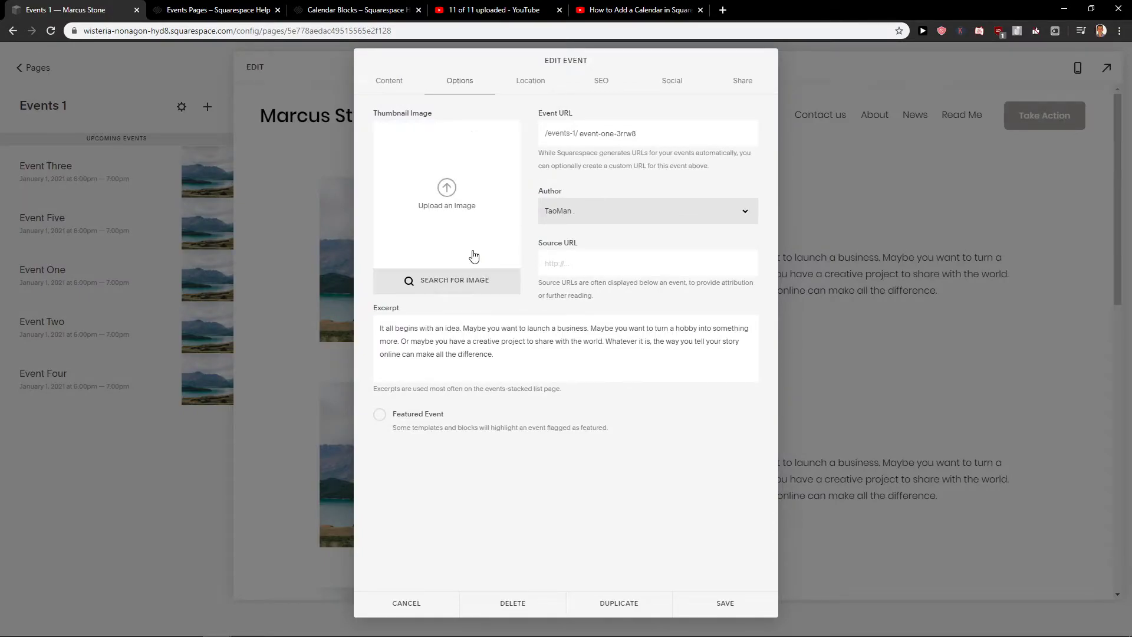
click(455, 198)
scroll(442, 189, down, 1)
double_click(132, 130)
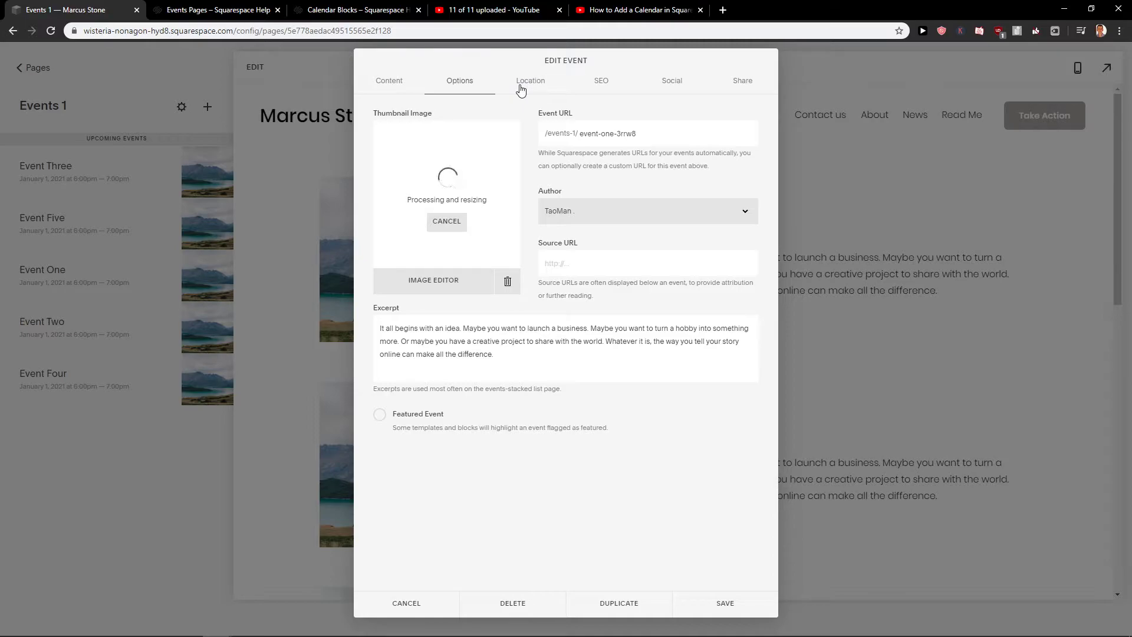
click(428, 221)
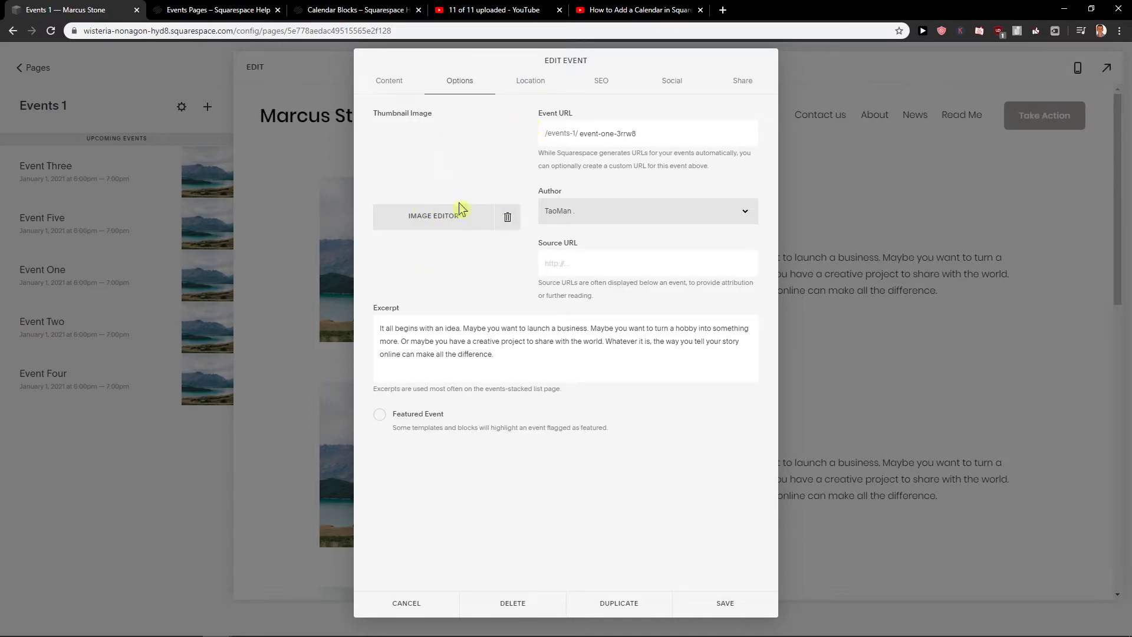
Step: Set the event location to the suggested Levice, Slovakia address and review the SEO and Social tabs
click(528, 84)
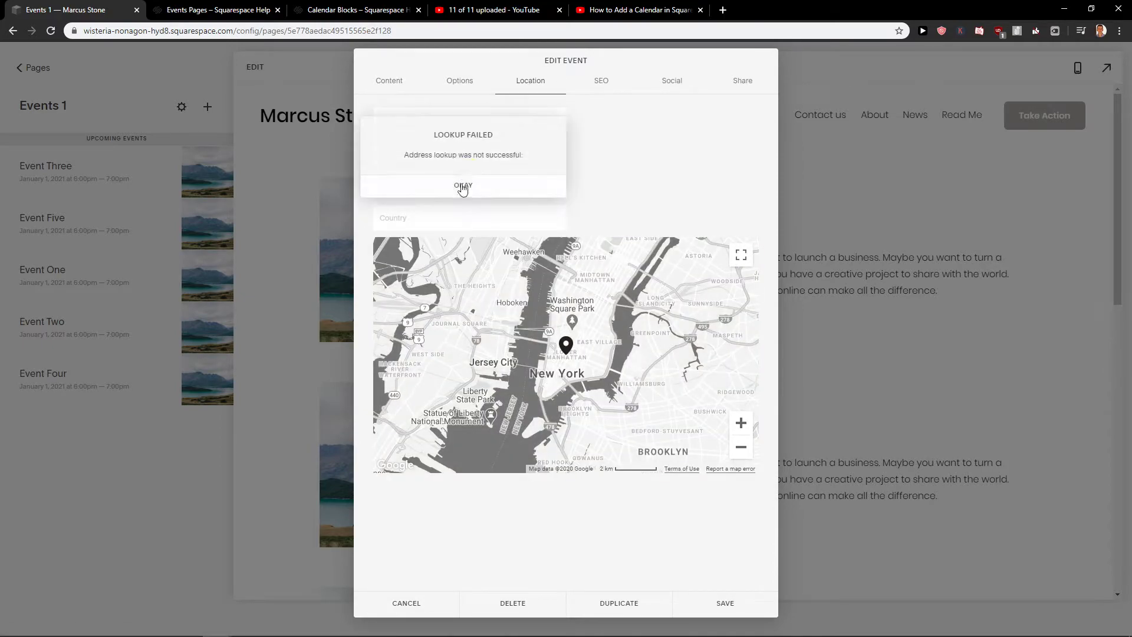
click(462, 187)
click(463, 188)
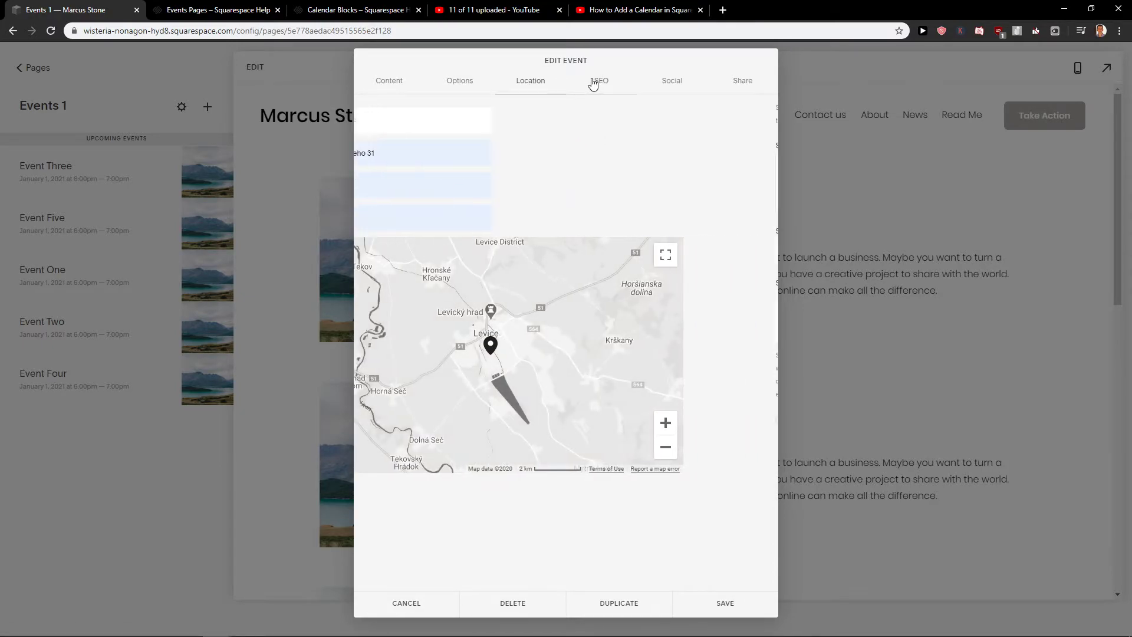
click(593, 84)
click(666, 82)
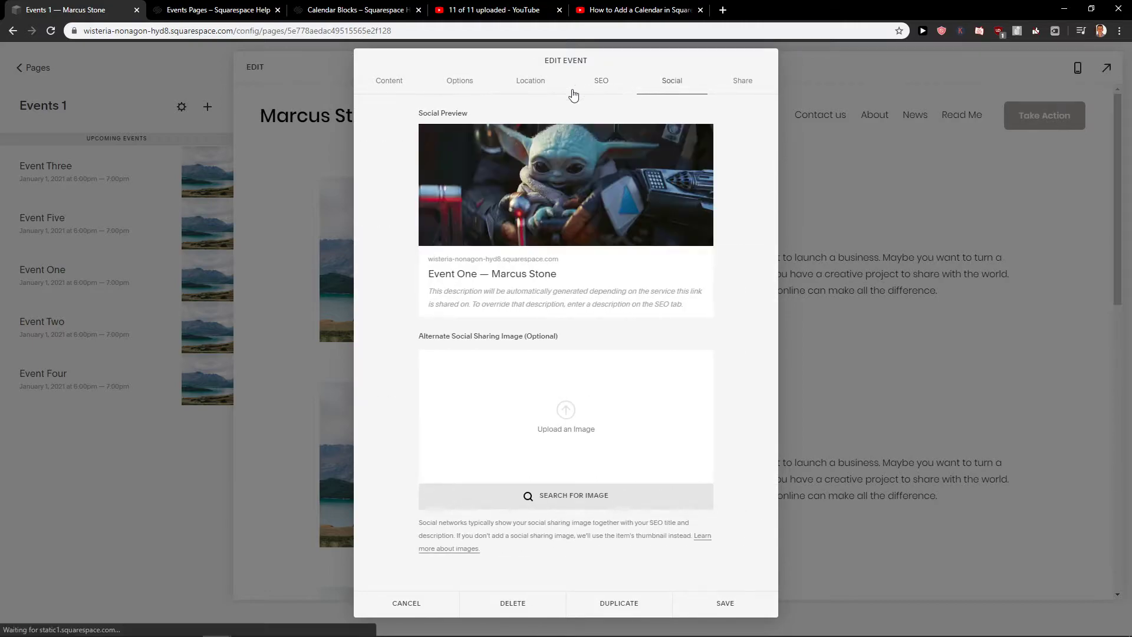
click(390, 83)
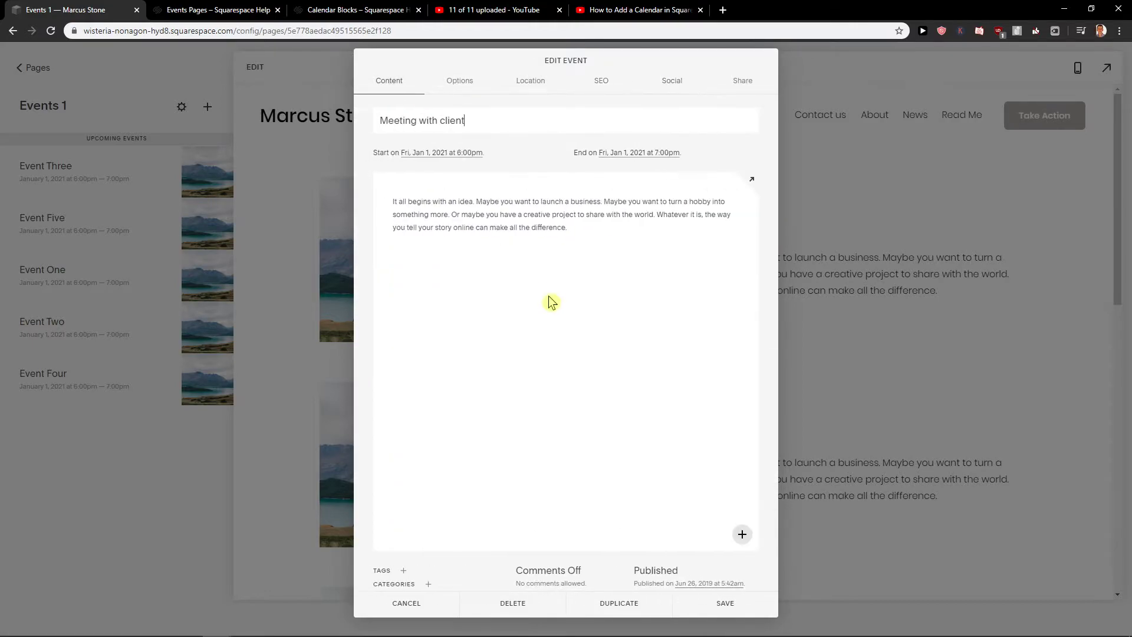
click(613, 156)
Step: Move the start date of 'Meeting with client' back to March 24, 2020
click(464, 158)
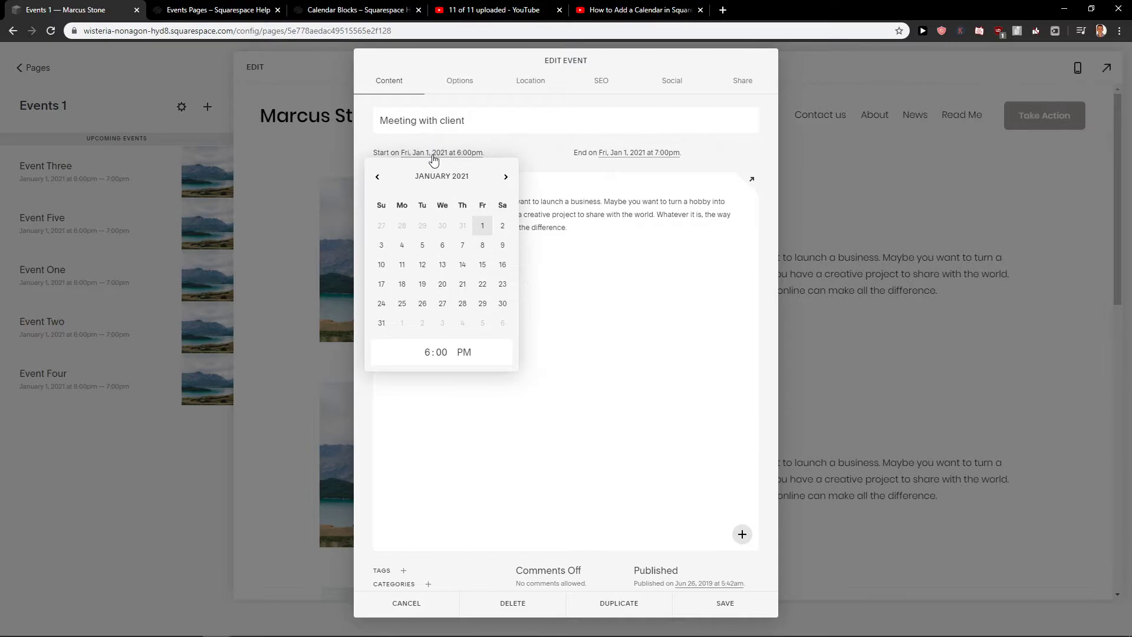
click(375, 177)
click(376, 177)
click(376, 177)
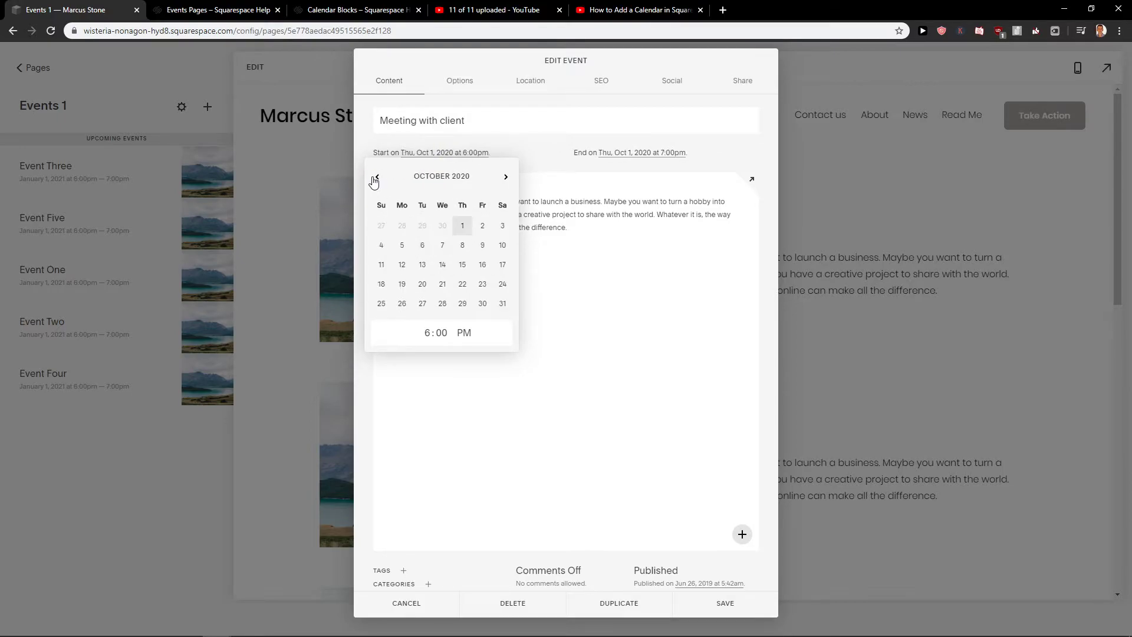
click(375, 177)
click(376, 177)
click(376, 177)
click(375, 177)
click(376, 177)
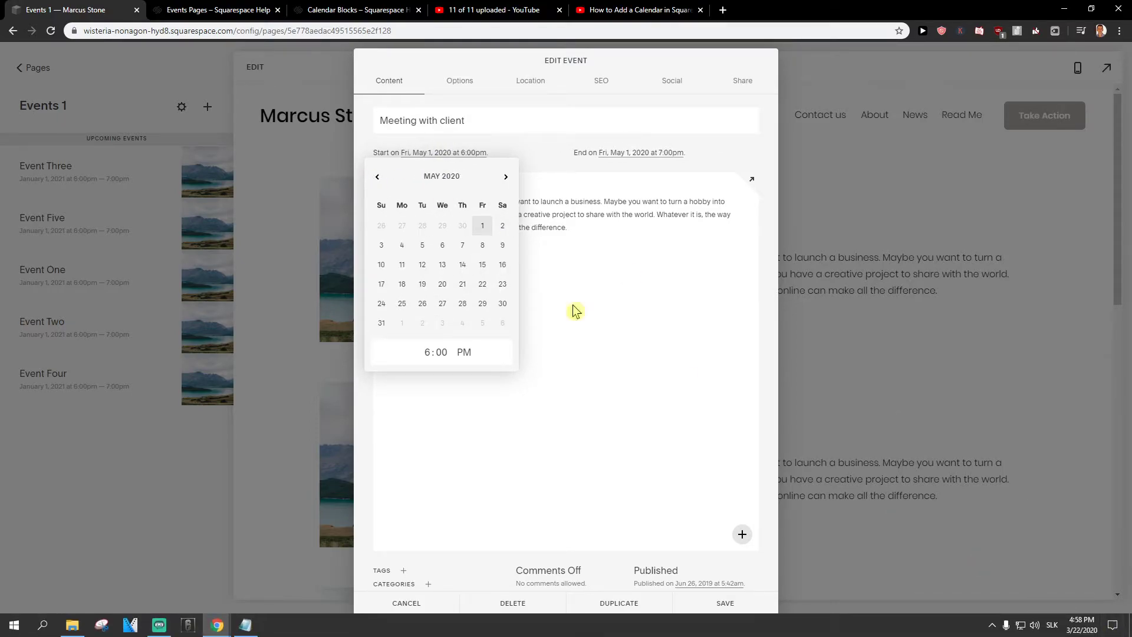
click(378, 177)
click(375, 178)
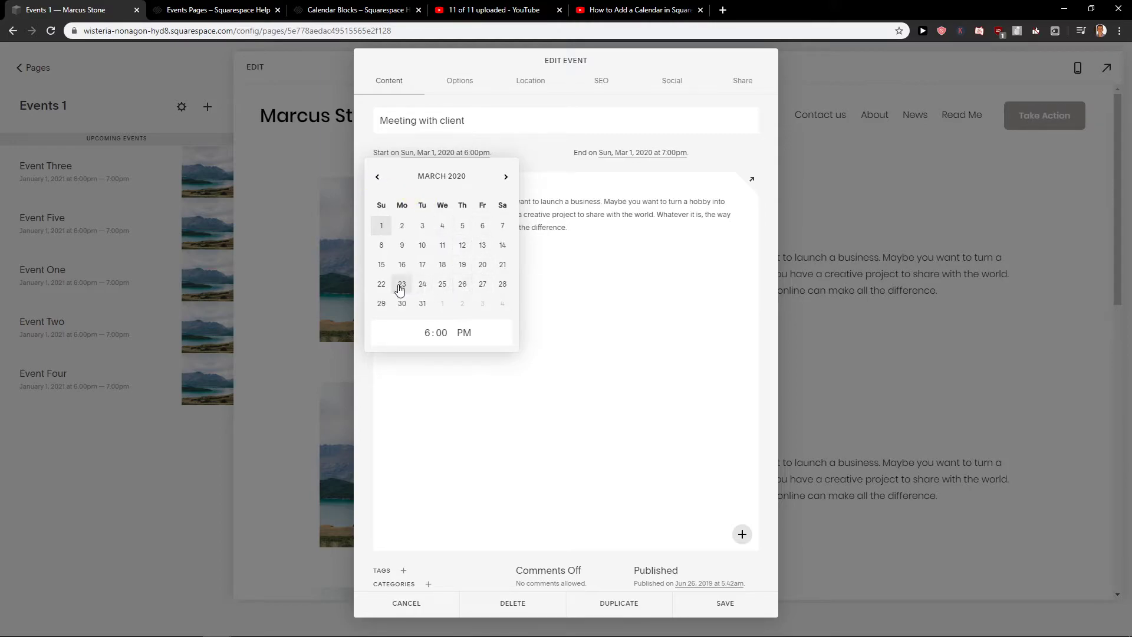
click(422, 285)
click(573, 153)
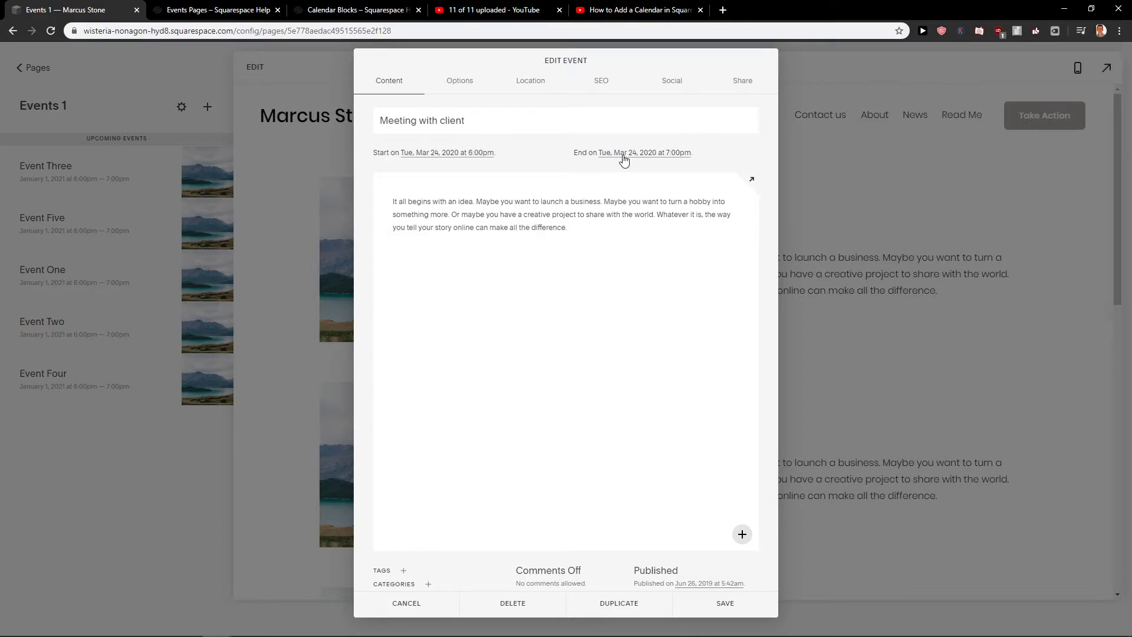
Step: Confirm the 6–7 PM end time, save the event, and return to the Pages list
click(623, 160)
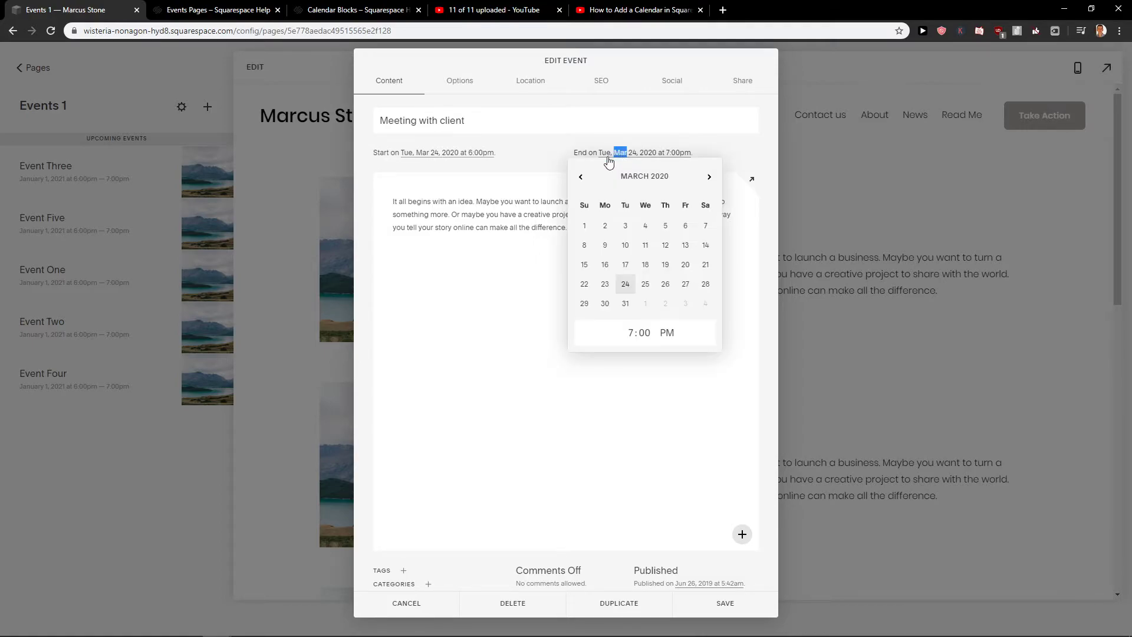
click(534, 167)
click(724, 604)
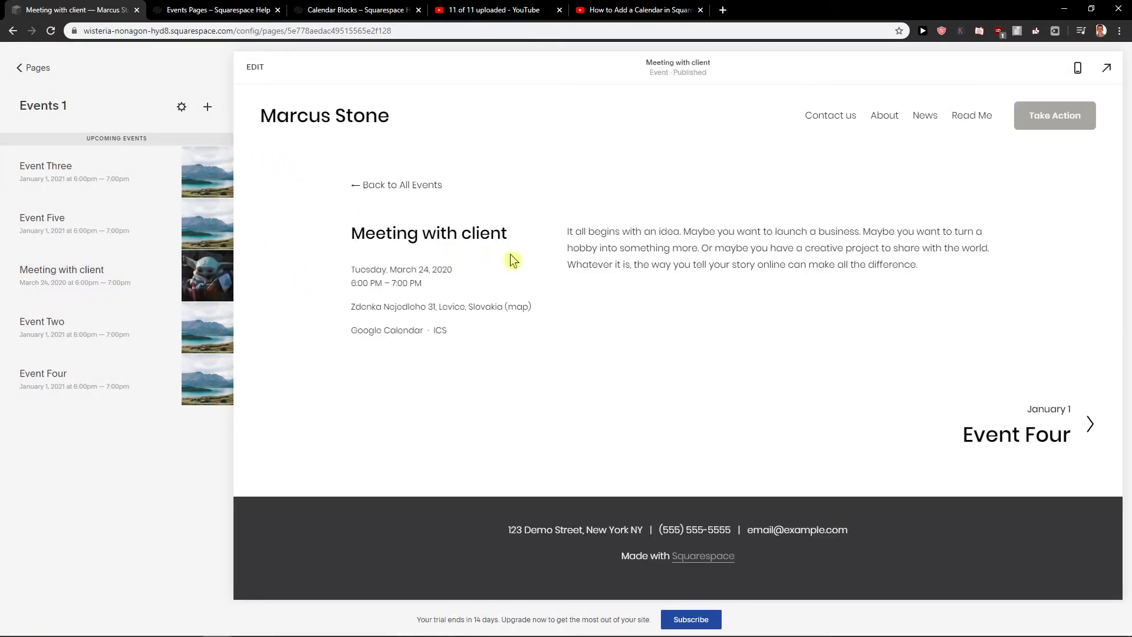
click(31, 73)
scroll(360, 283, down, 4)
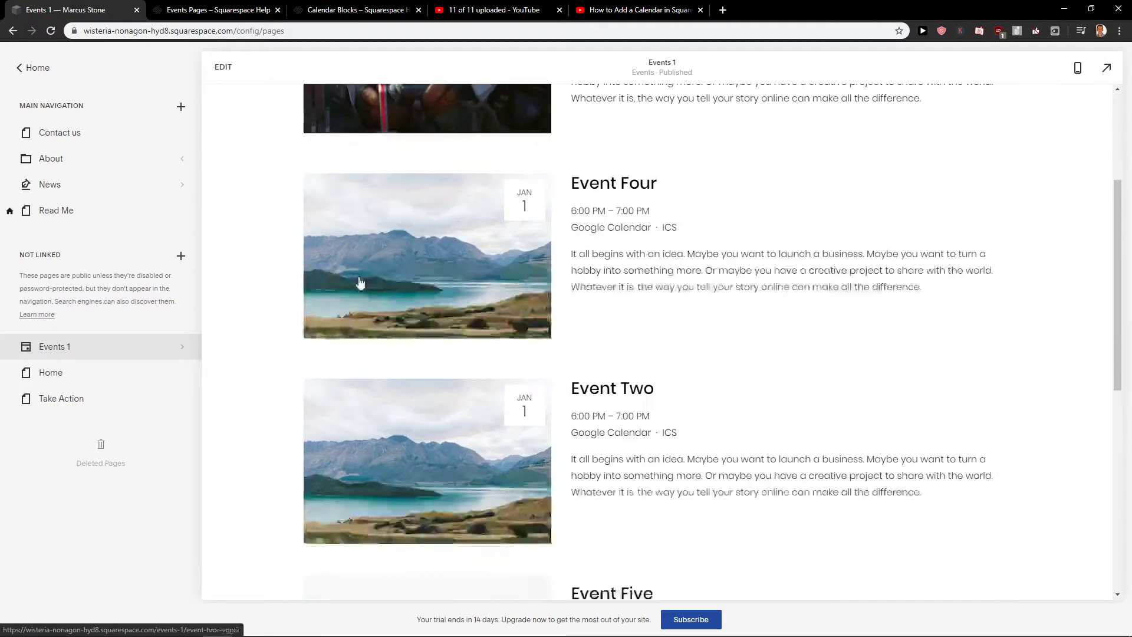
Step: Open the Home page and enter its editing mode
click(27, 375)
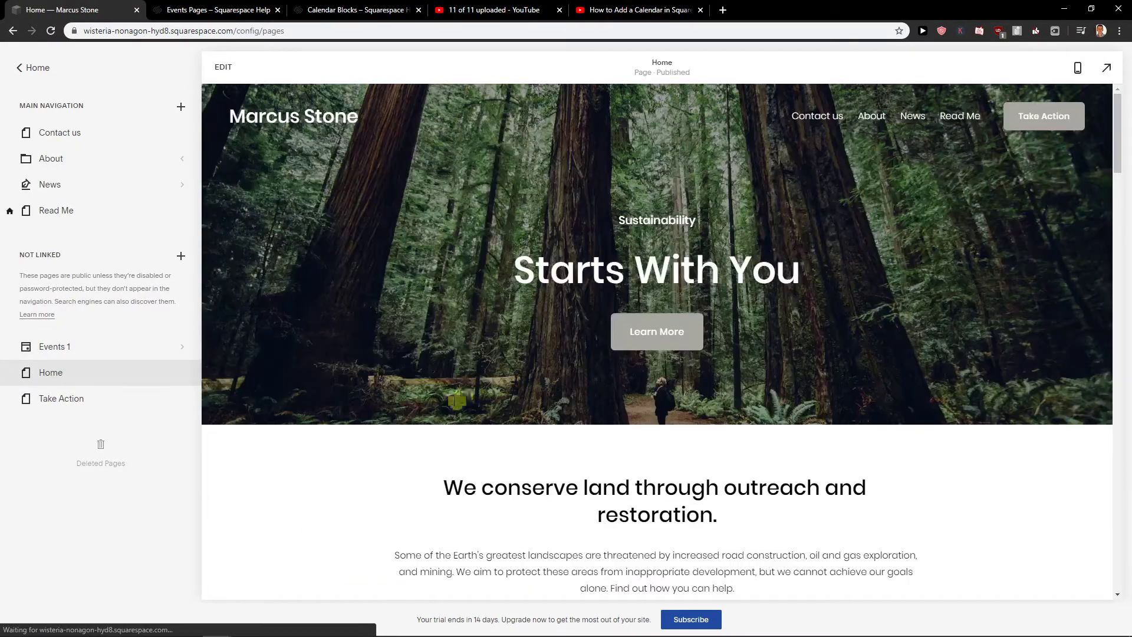
right_click(449, 394)
scroll(334, 372, down, 15)
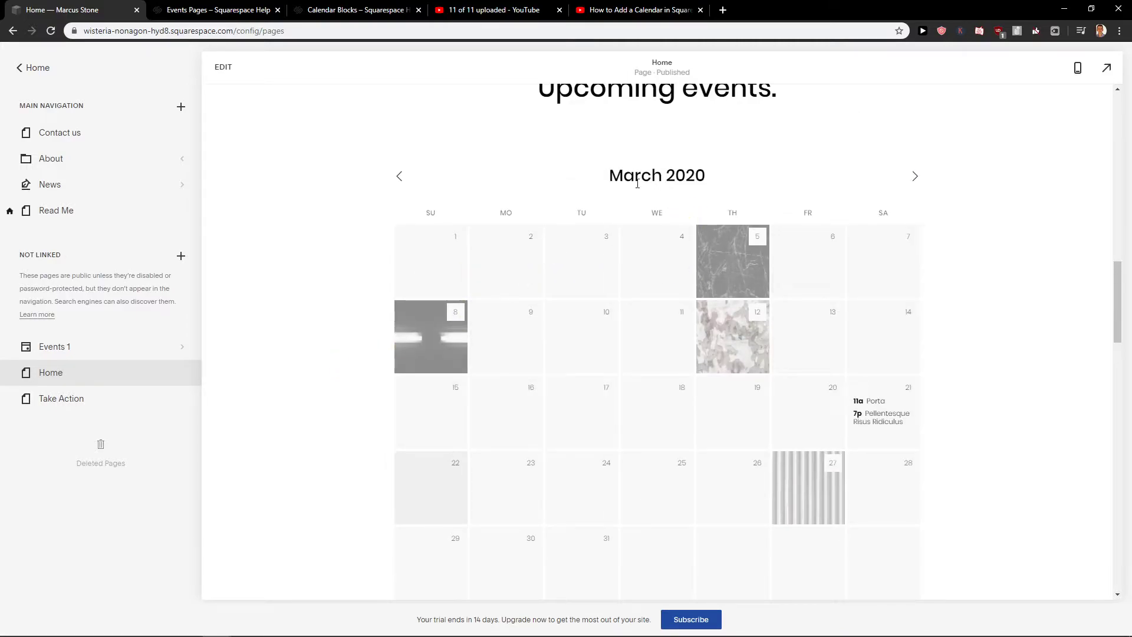
scroll(637, 183, down, 2)
mouse_move(921, 305)
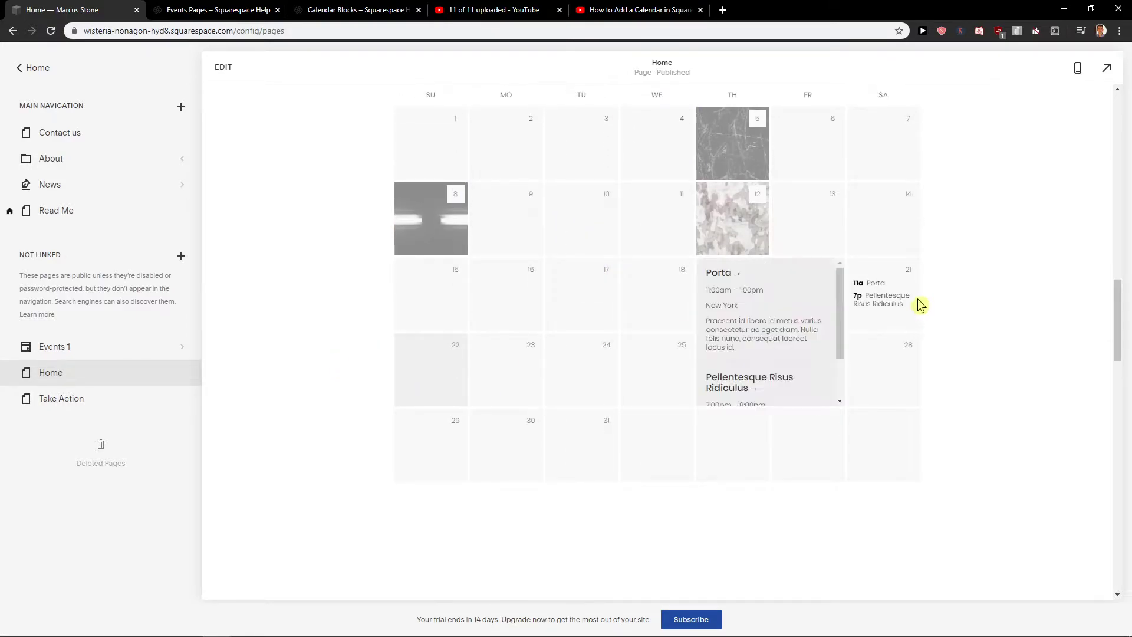
scroll(840, 326, up, 2)
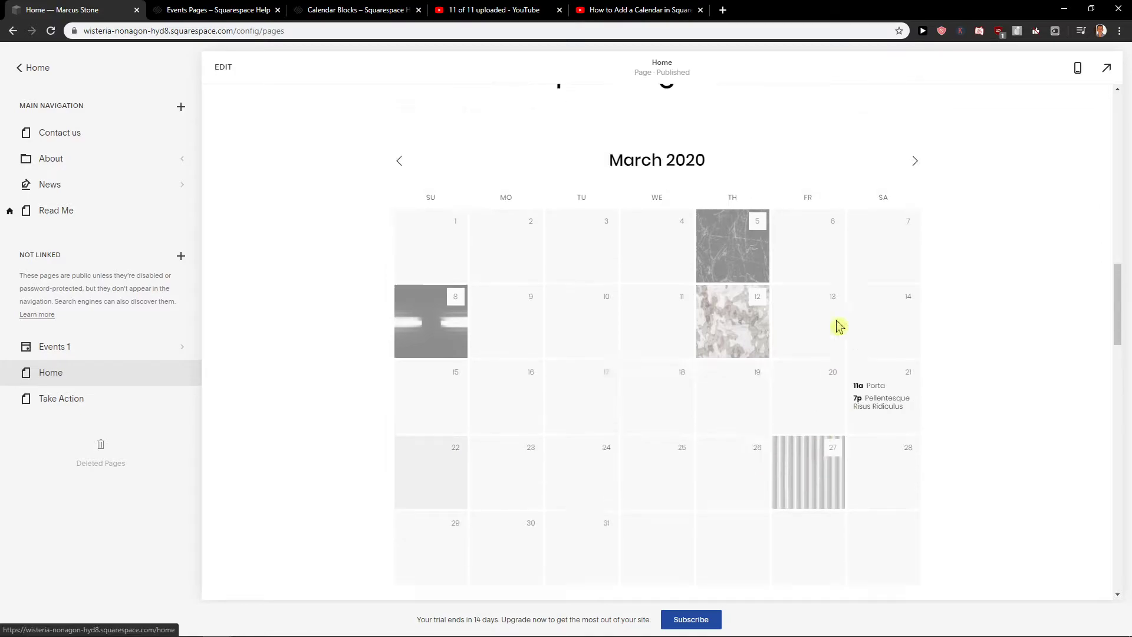
click(841, 304)
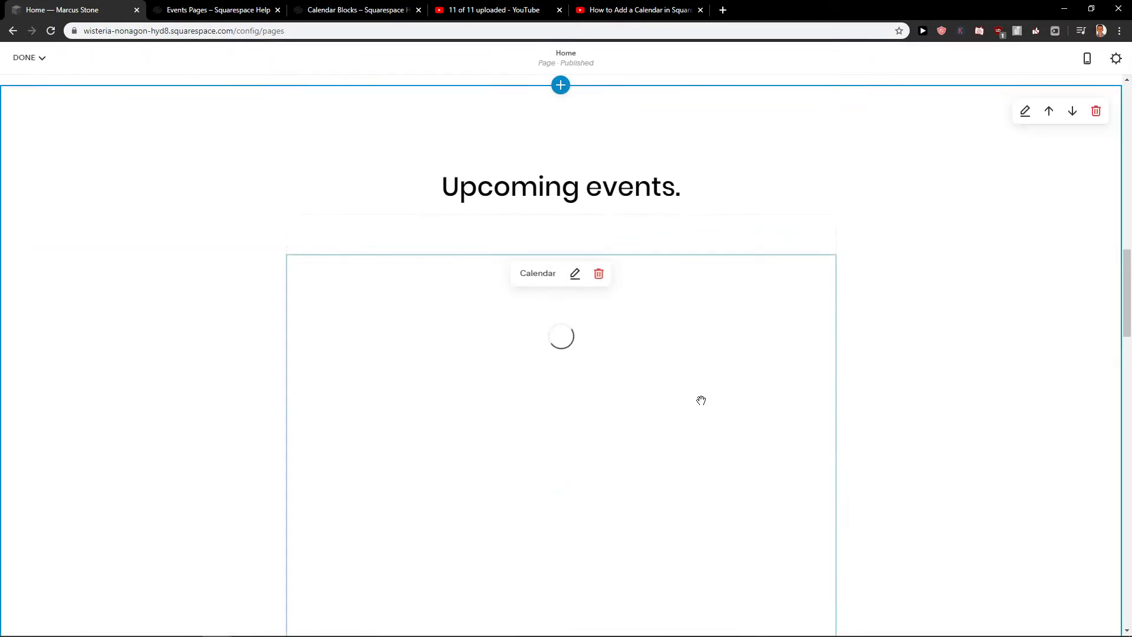
Step: Point the homepage Calendar block at Events 1, apply it, and save the page
click(575, 277)
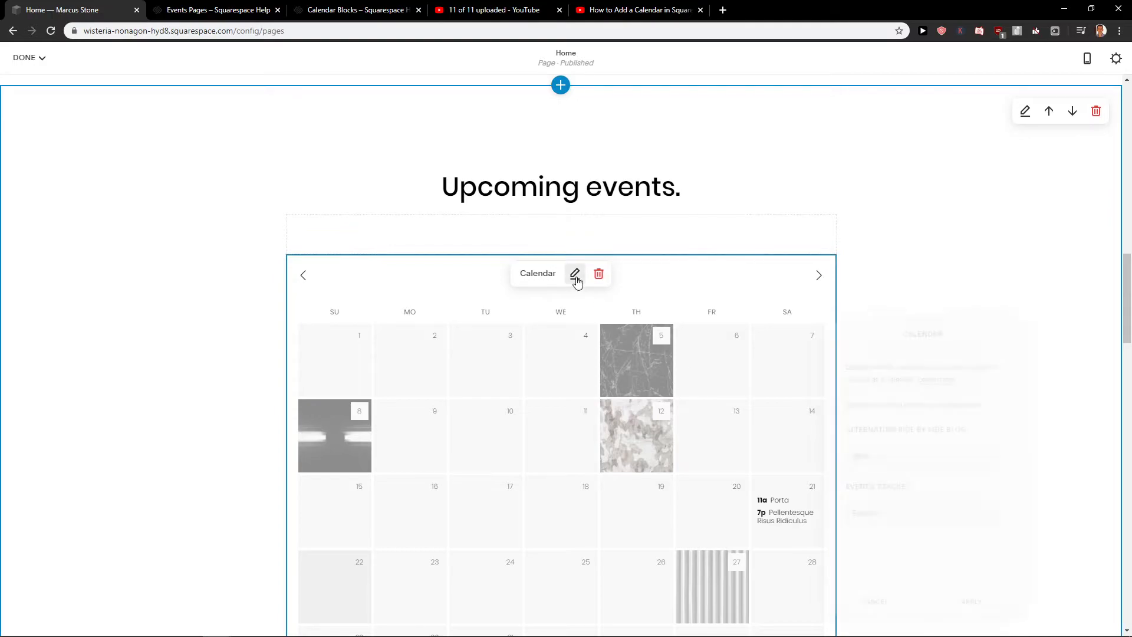
click(913, 516)
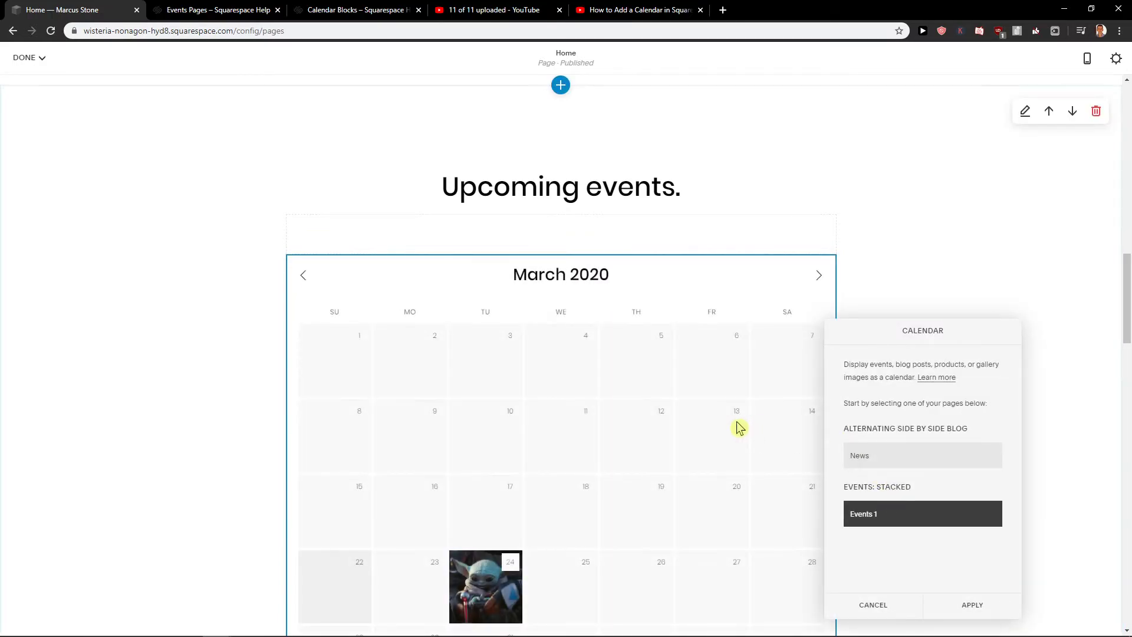
scroll(739, 427, down, 3)
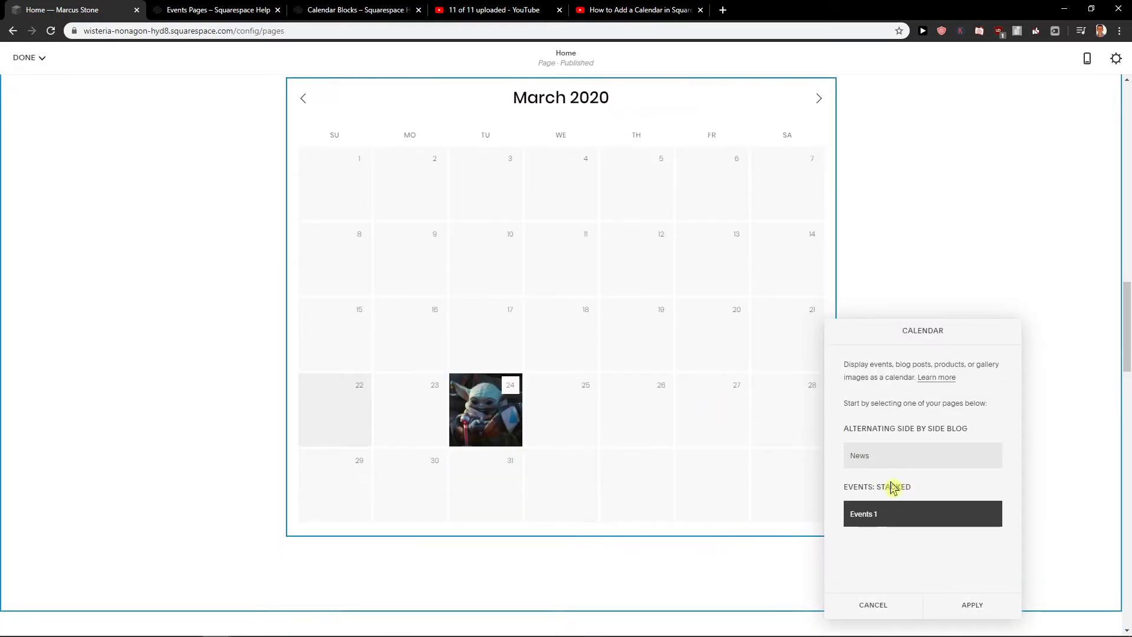
triple_click(853, 488)
triple_click(853, 488)
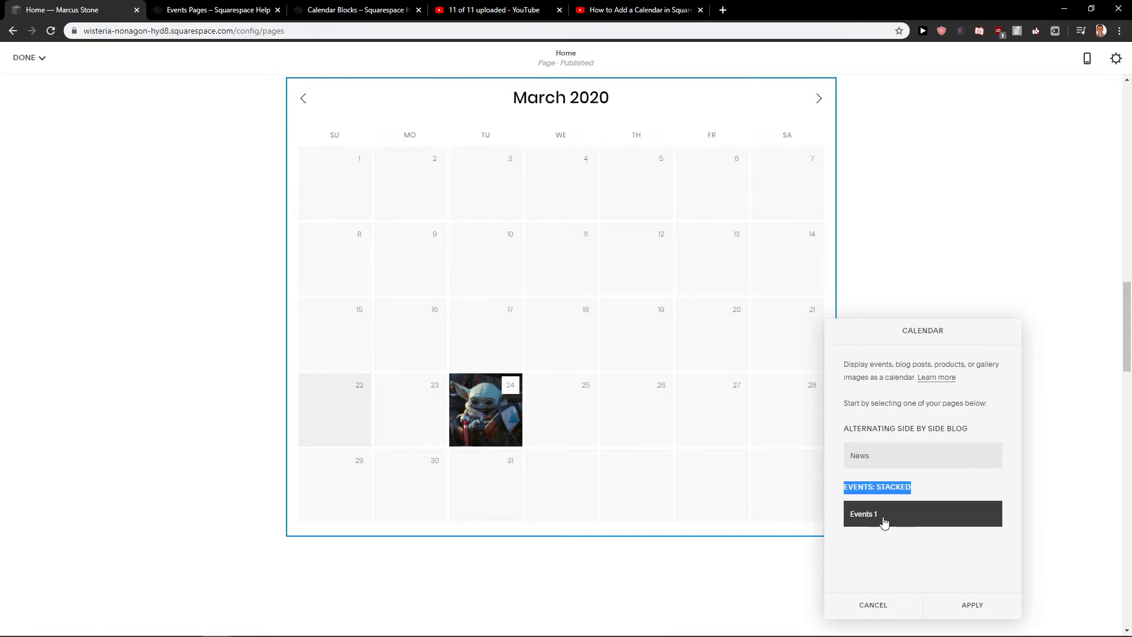
scroll(496, 404, up, 2)
scroll(551, 399, down, 3)
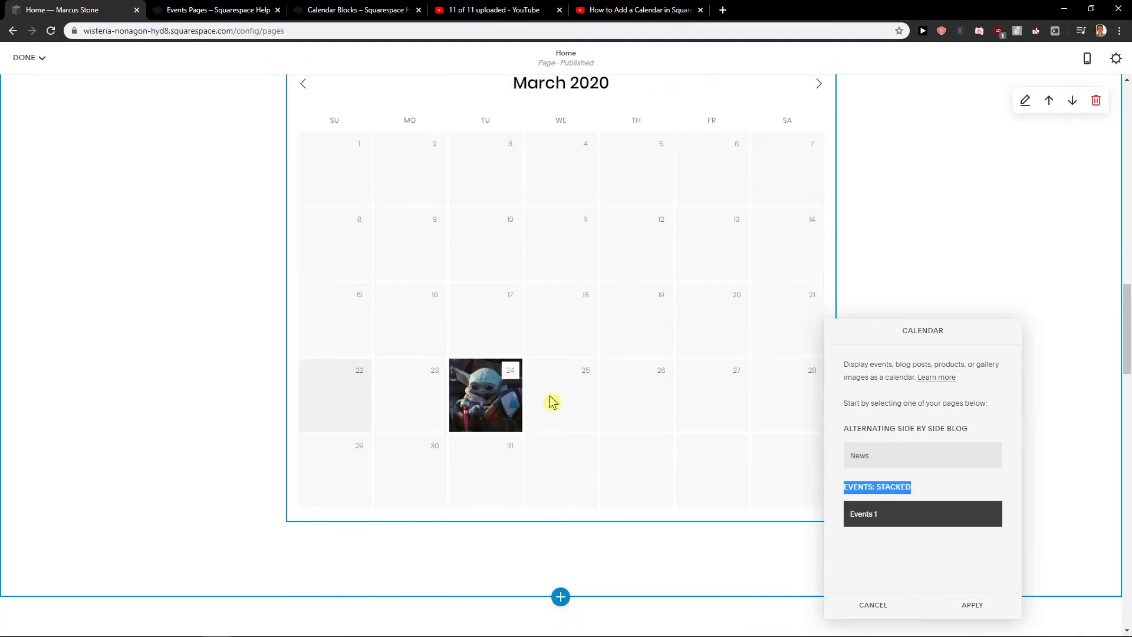
scroll(496, 337, up, 2)
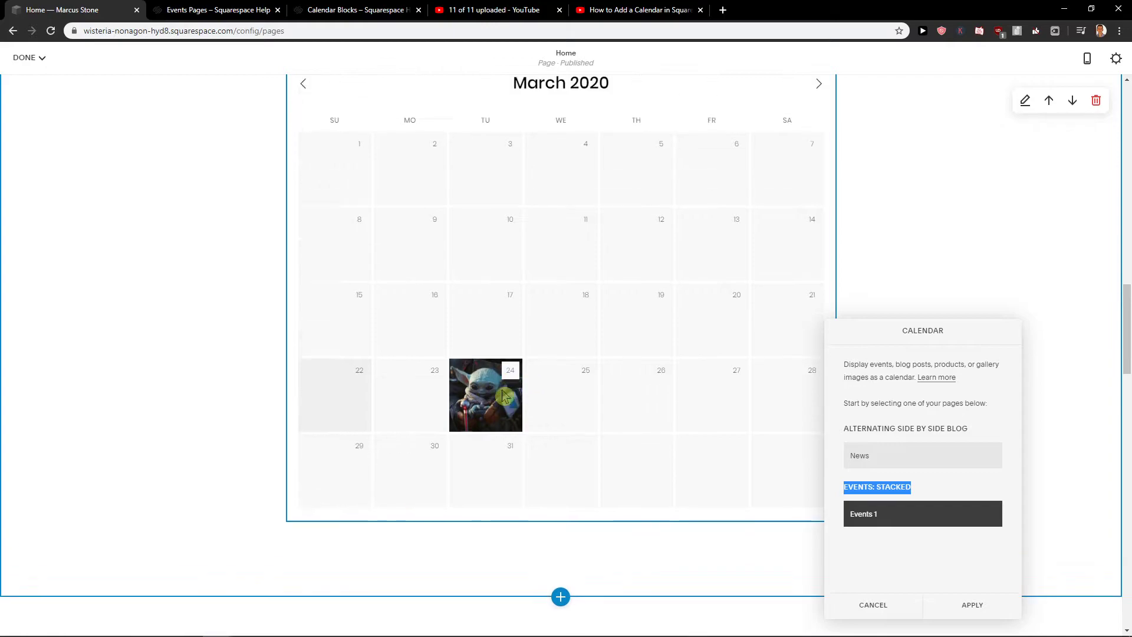
click(955, 604)
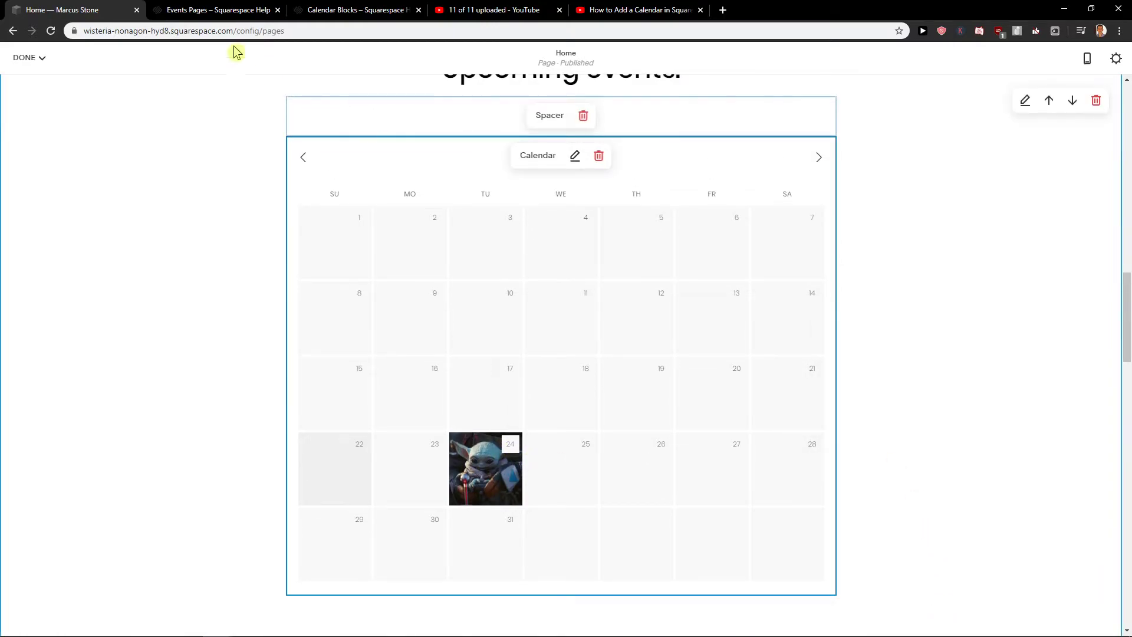
click(26, 59)
click(30, 79)
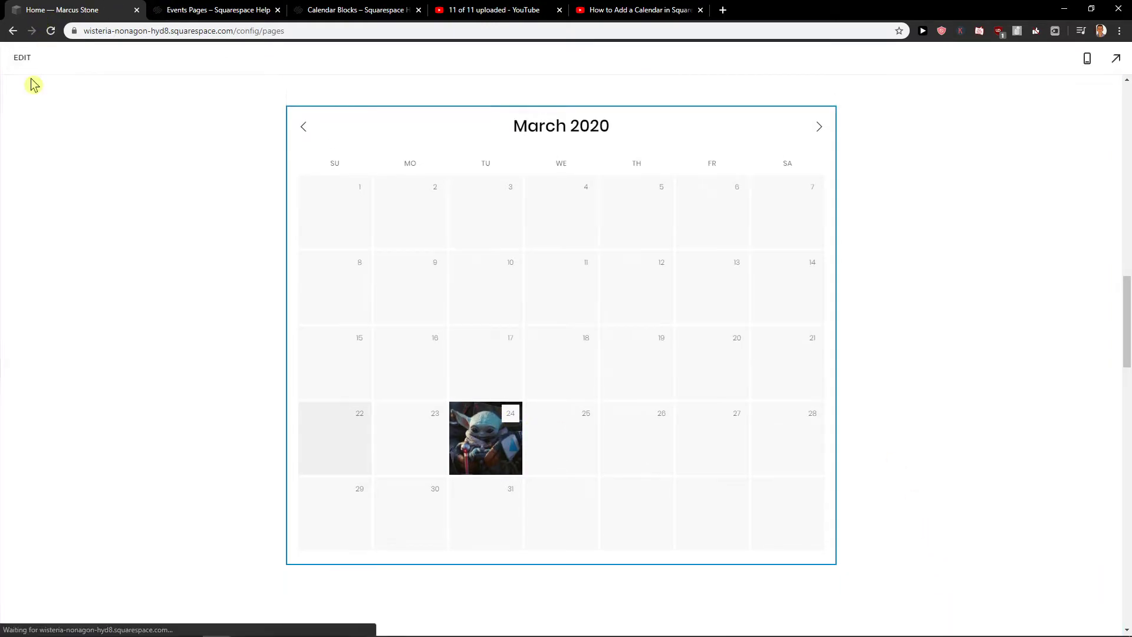
Step: Open Events 1 to see 'Meeting with client' listed first on March 24
click(81, 353)
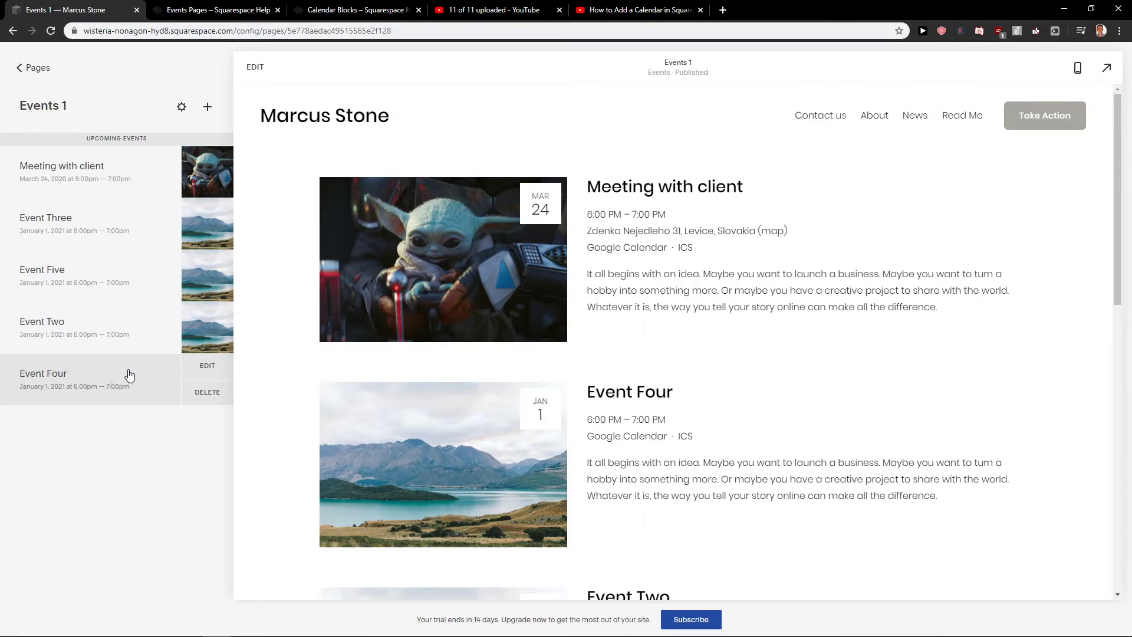
mouse_move(132, 222)
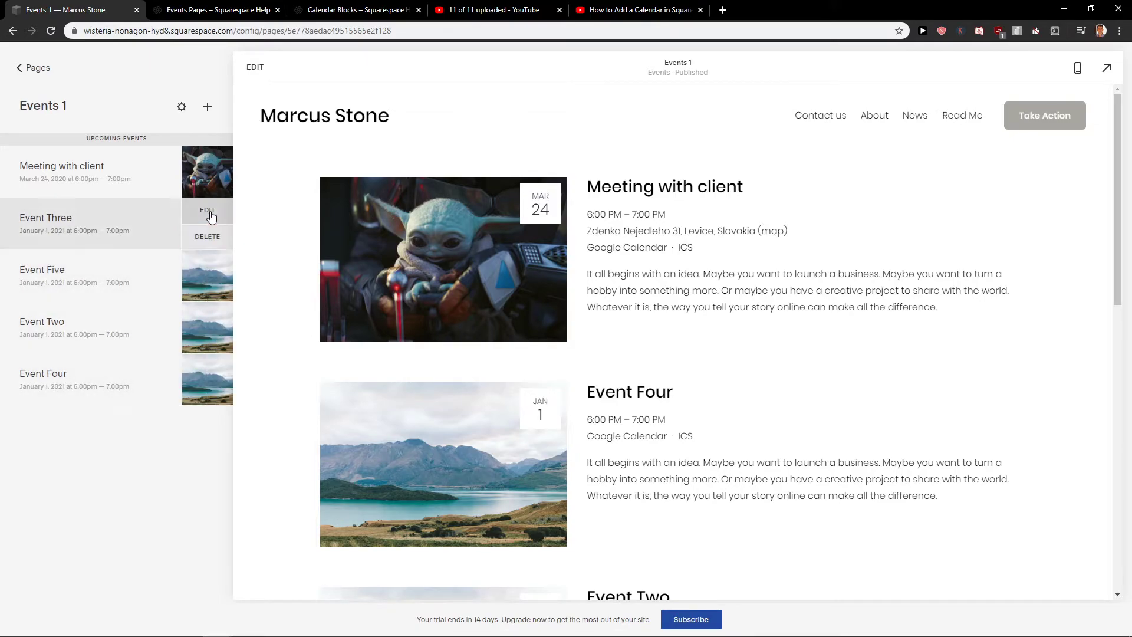
Step: Retitle Event Two as 'Meeting client' and bring up its thumbnail options
click(144, 334)
drag(447, 121, 309, 132)
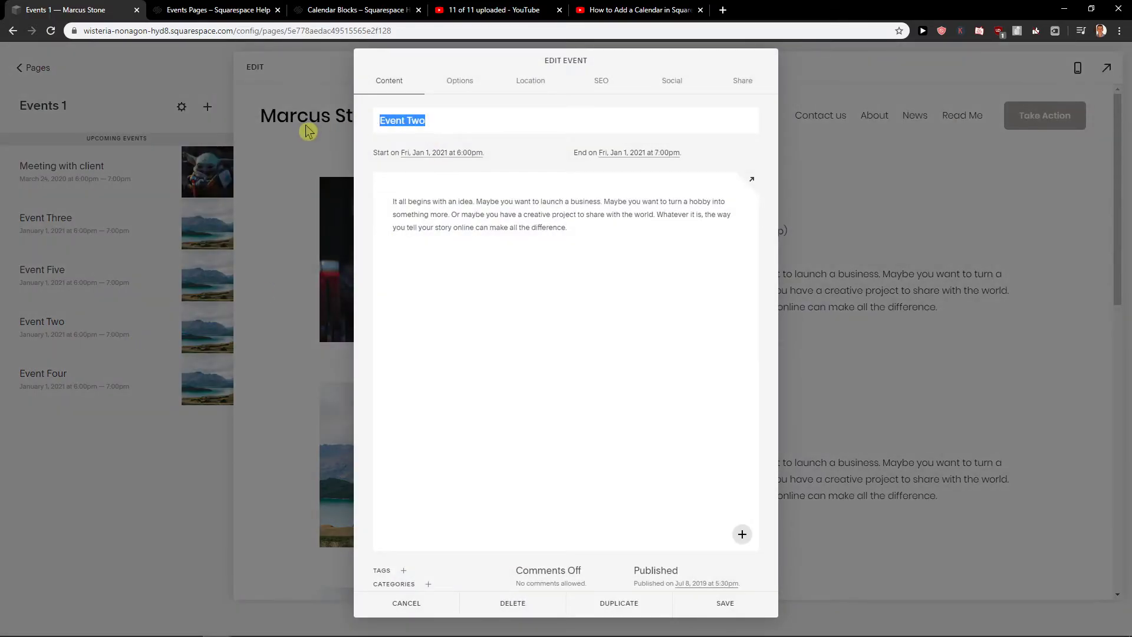
text(Meeting client)
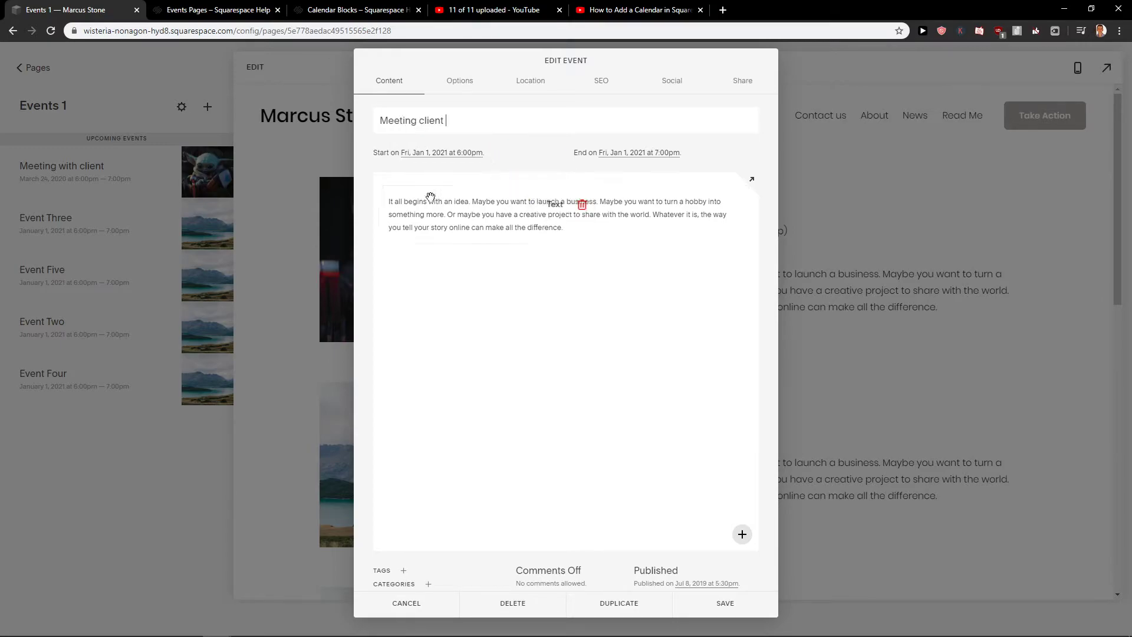
click(588, 248)
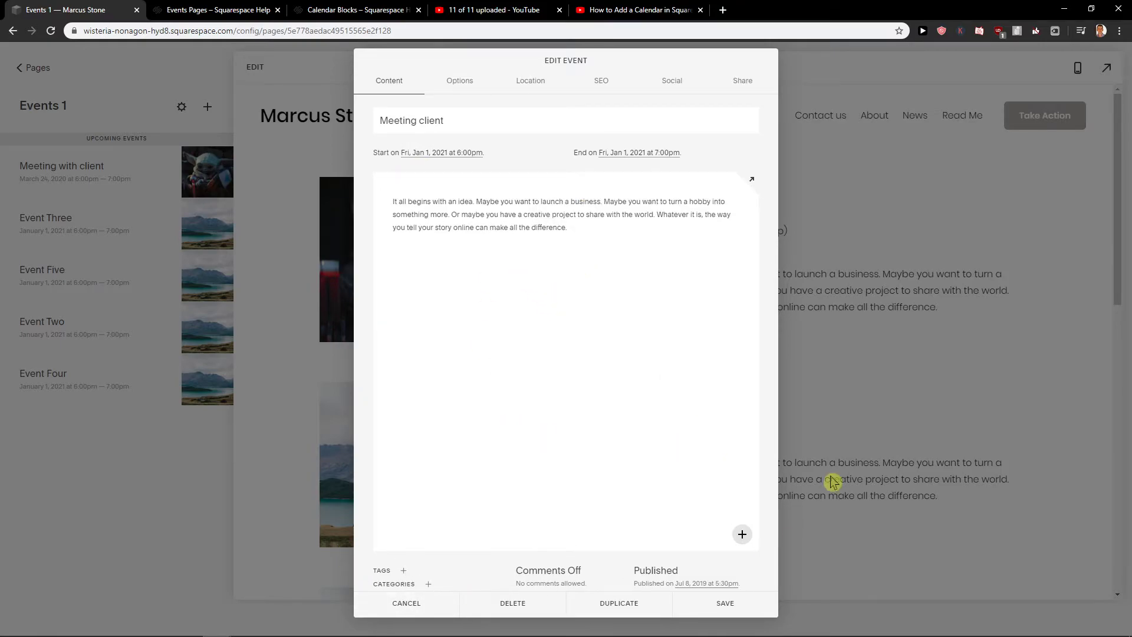
click(460, 83)
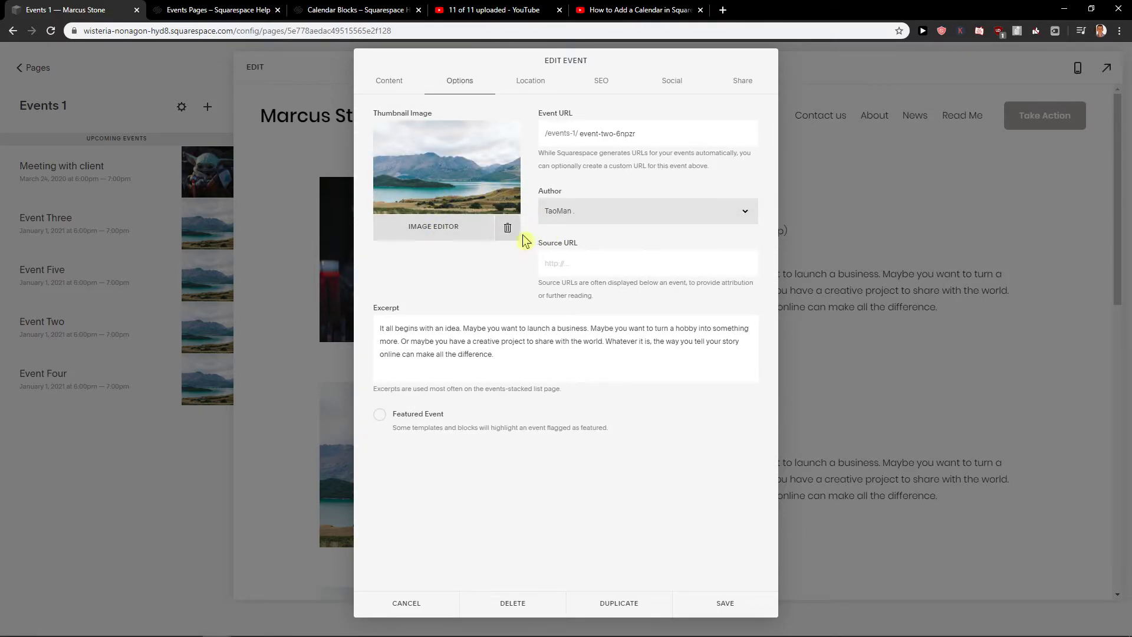
Step: Replace the lake thumbnail with the uploaded 789 pug yin-yang image
click(507, 229)
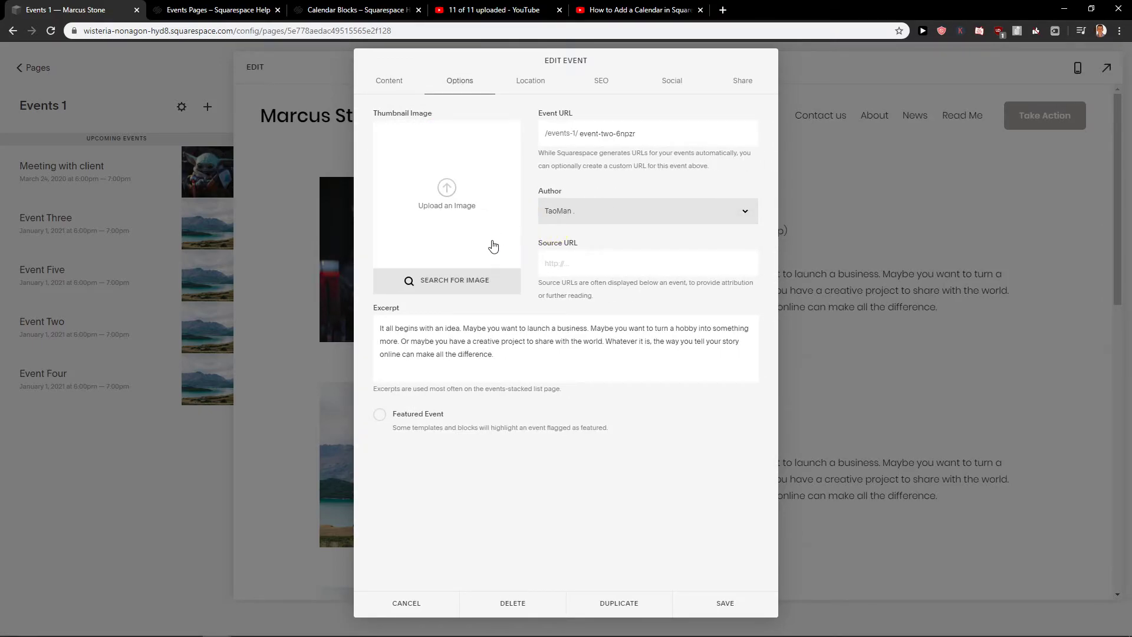
click(468, 178)
scroll(443, 197, down, 5)
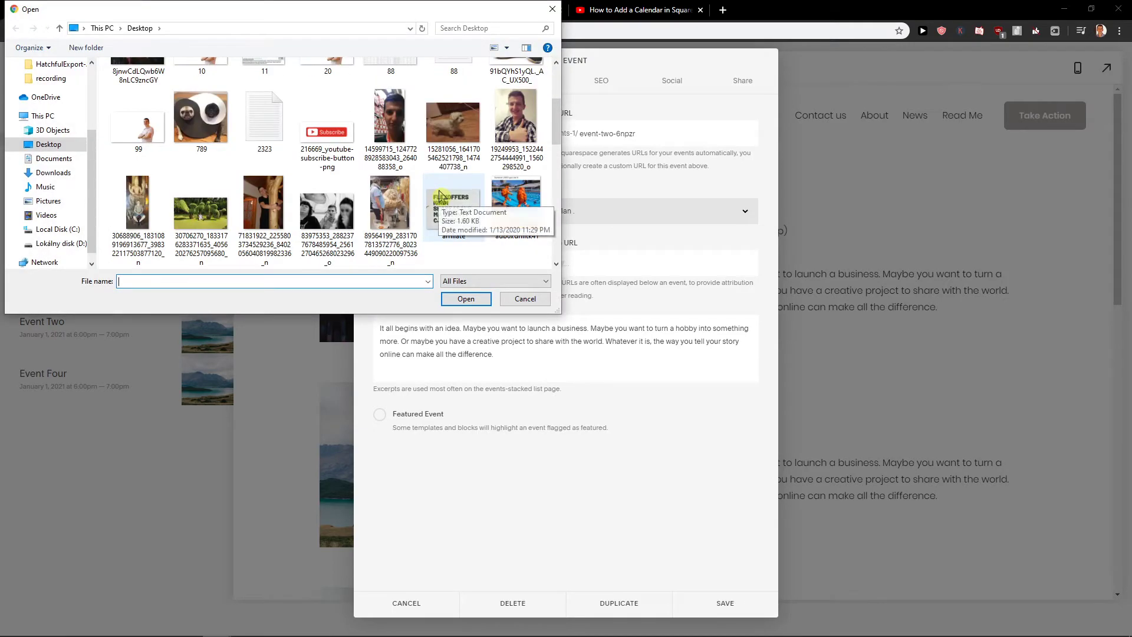
scroll(407, 194, up, 2)
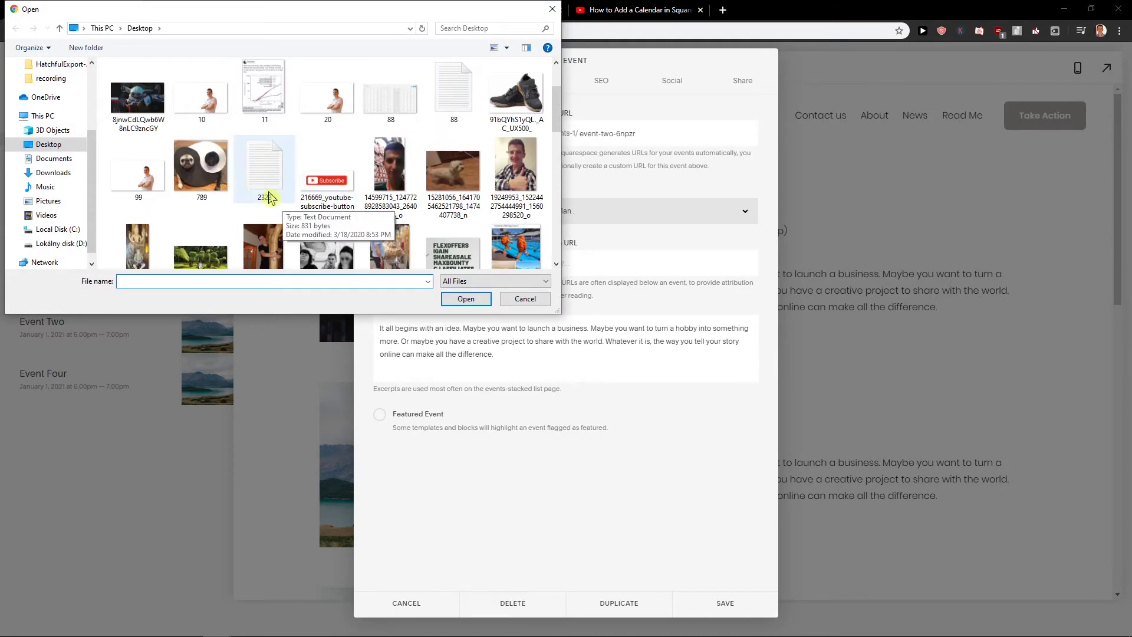
double_click(201, 131)
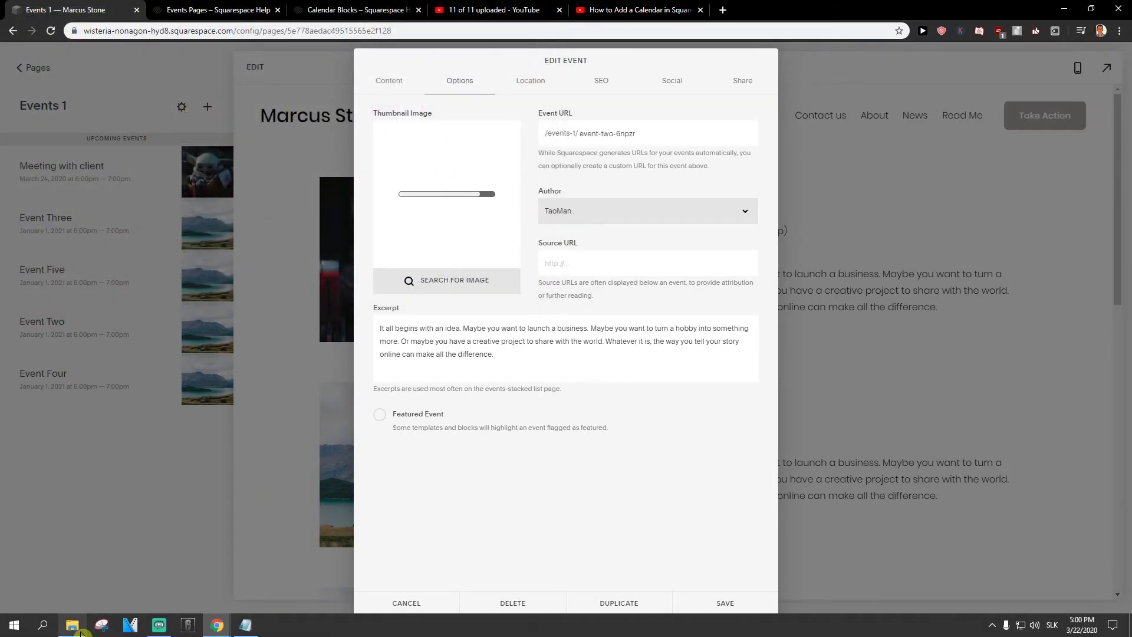
Step: Preview 789.PNG from the Desktop folder in Photos, then return to the Chrome editor
click(217, 625)
click(281, 334)
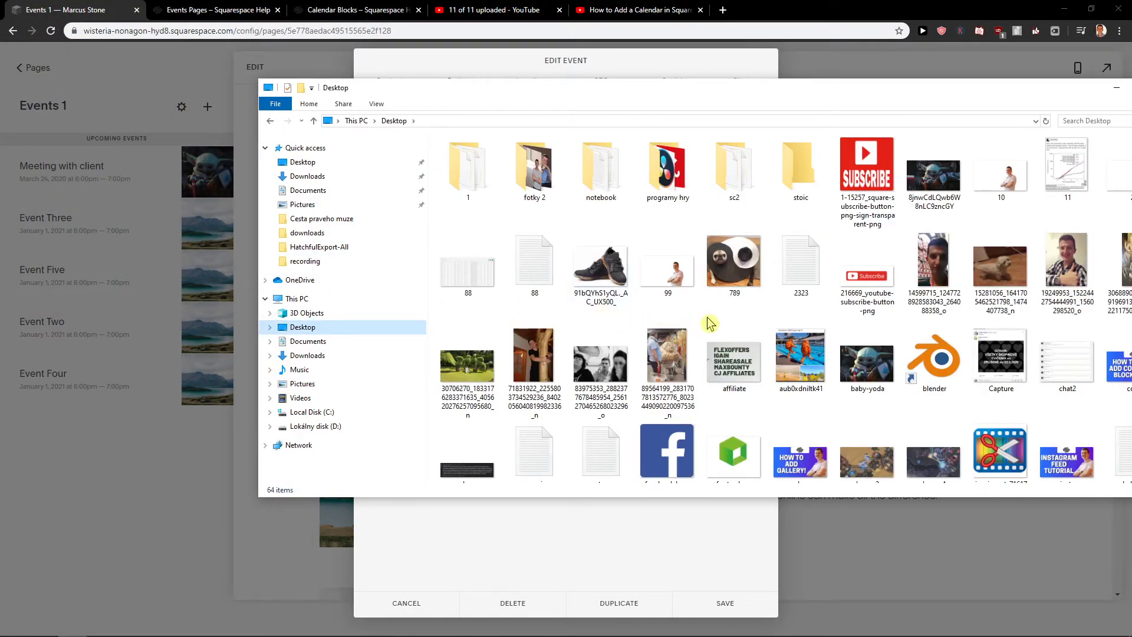
click(737, 271)
double_click(736, 272)
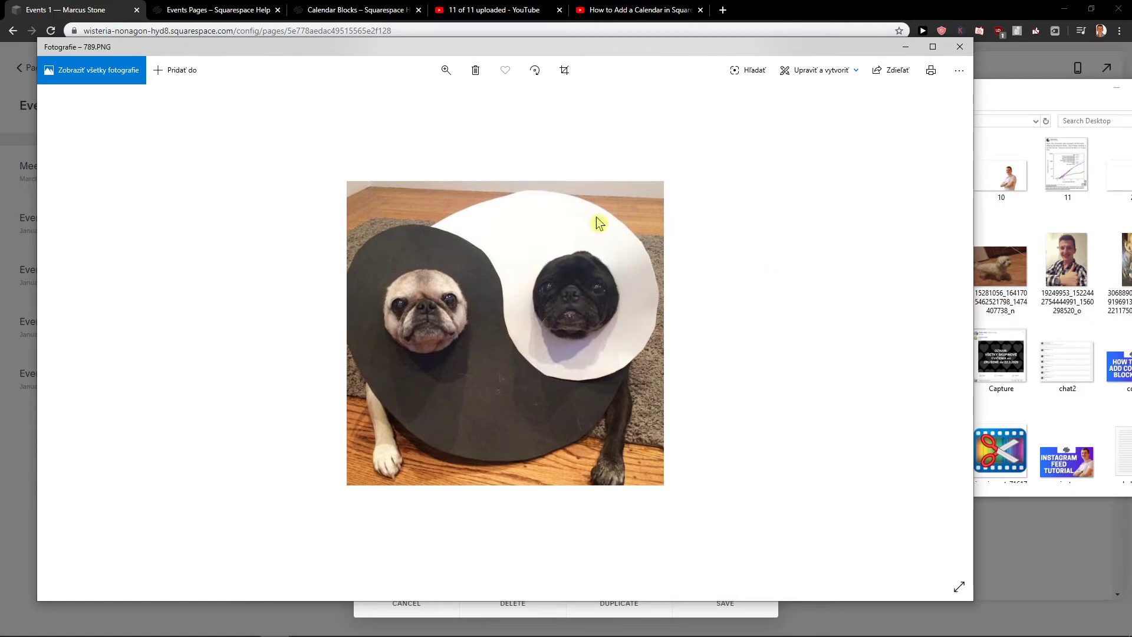
click(132, 9)
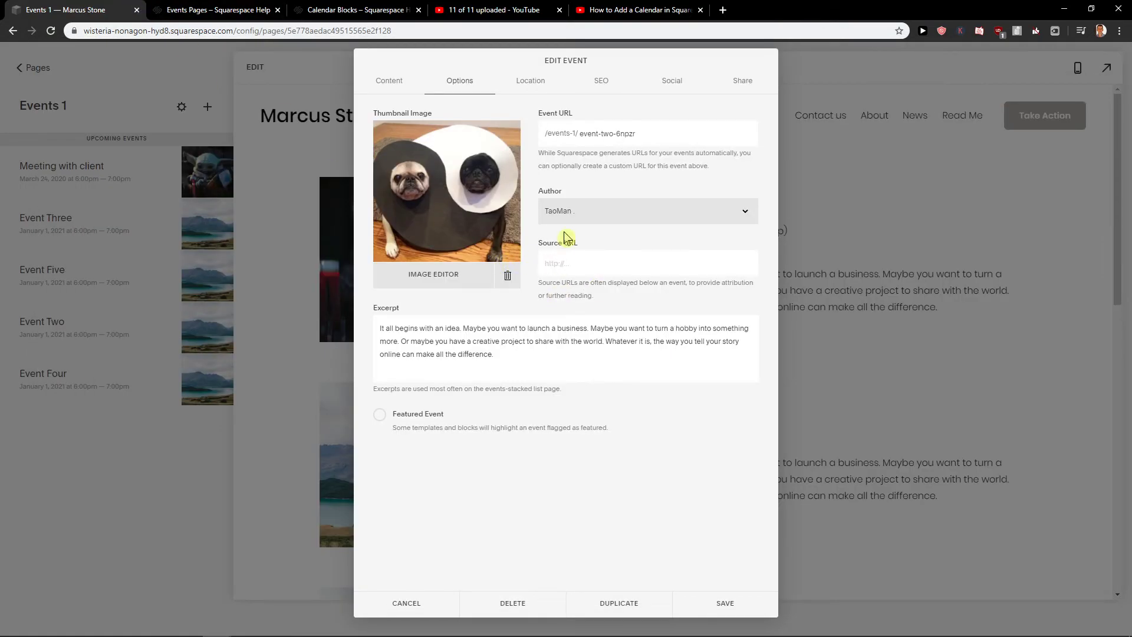
Step: Set the event's start date to Friday, March 27, 2020
click(388, 83)
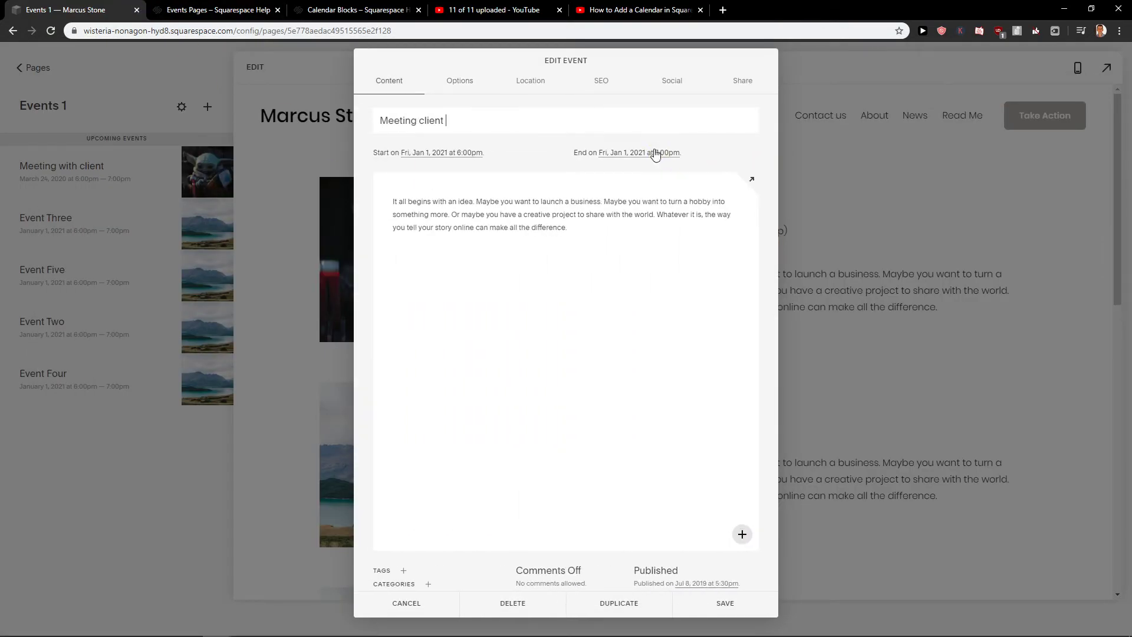
click(442, 153)
click(378, 177)
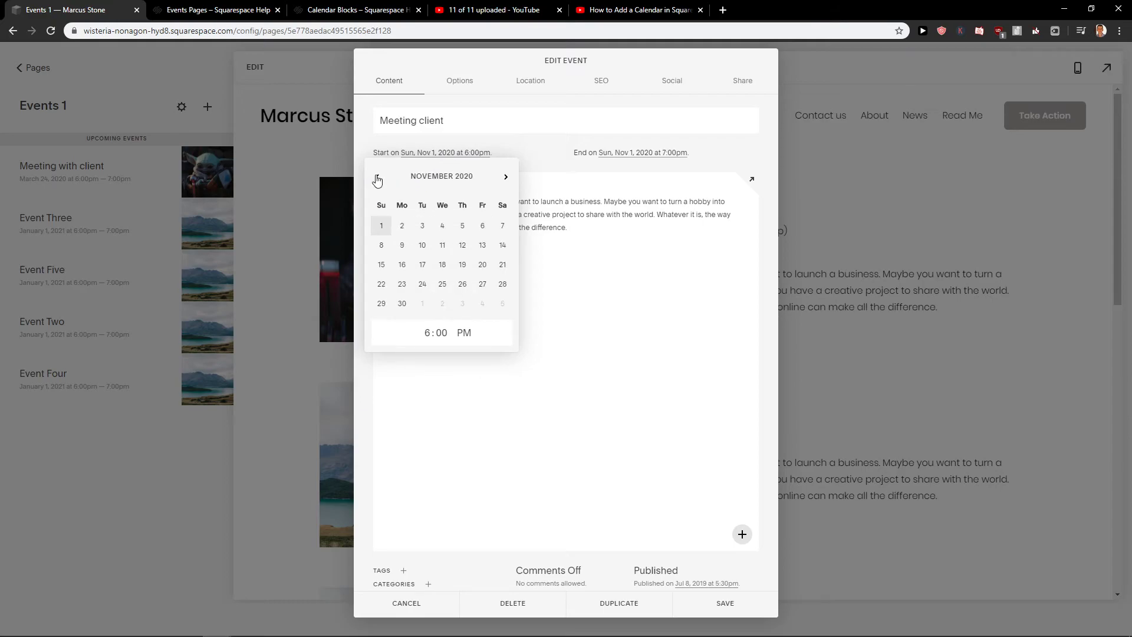
click(378, 177)
click(377, 177)
click(378, 177)
click(378, 177)
click(378, 177)
click(377, 178)
click(377, 177)
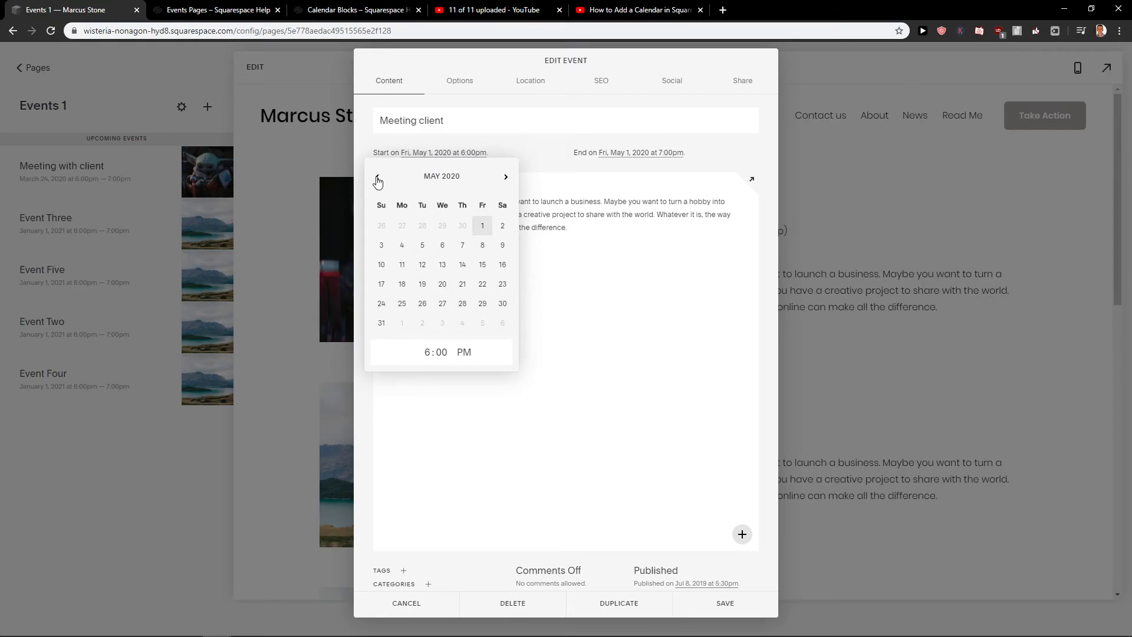
click(377, 178)
click(377, 177)
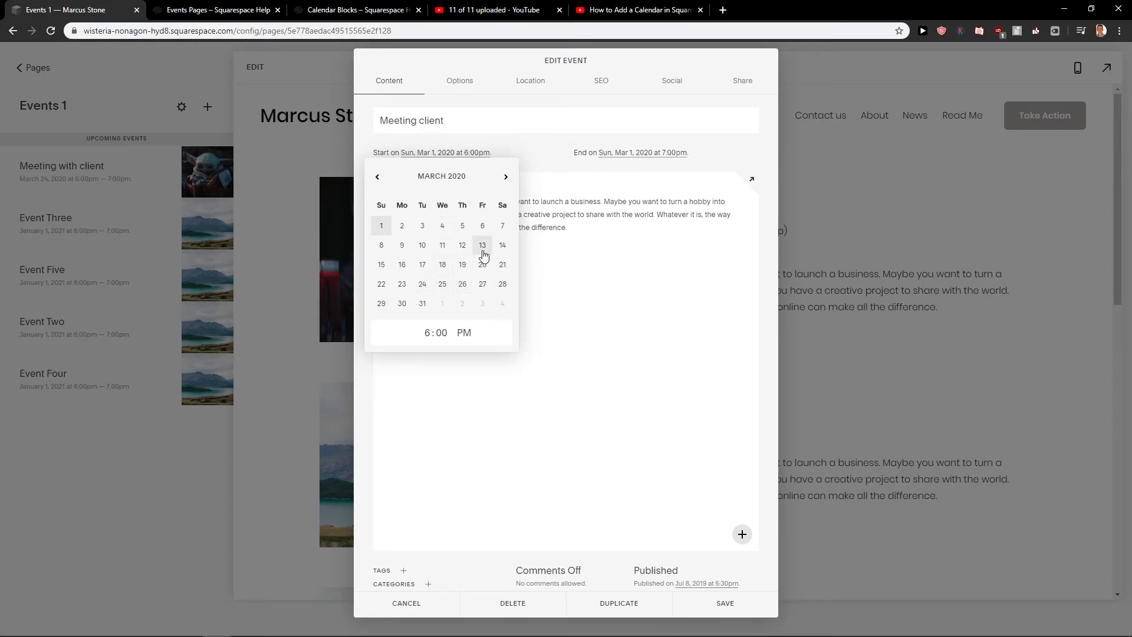
click(429, 248)
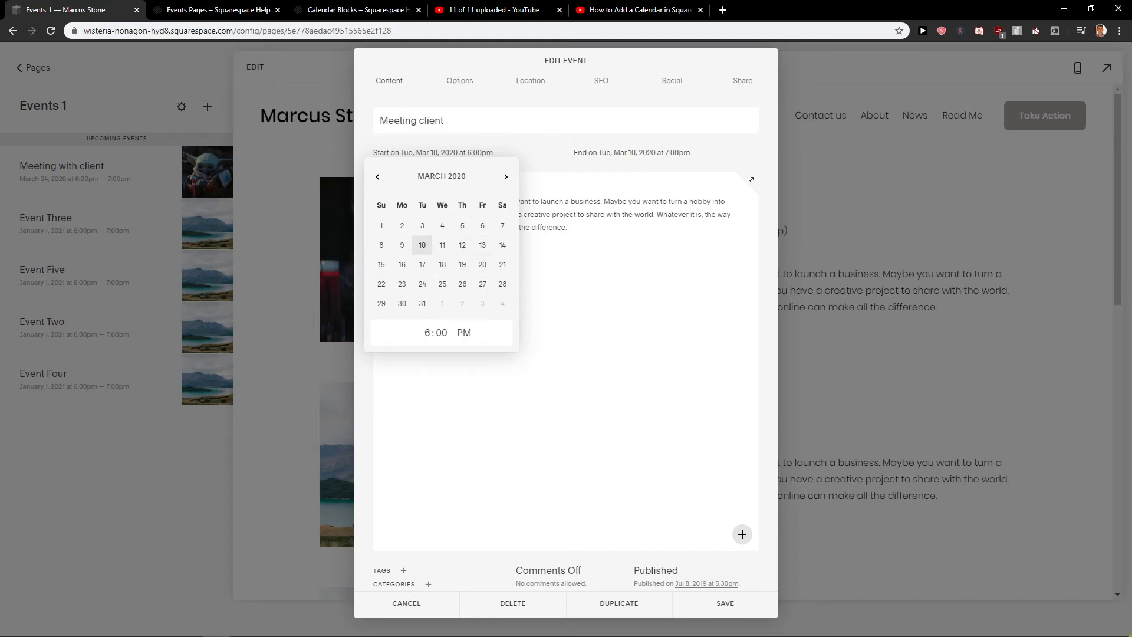
click(482, 284)
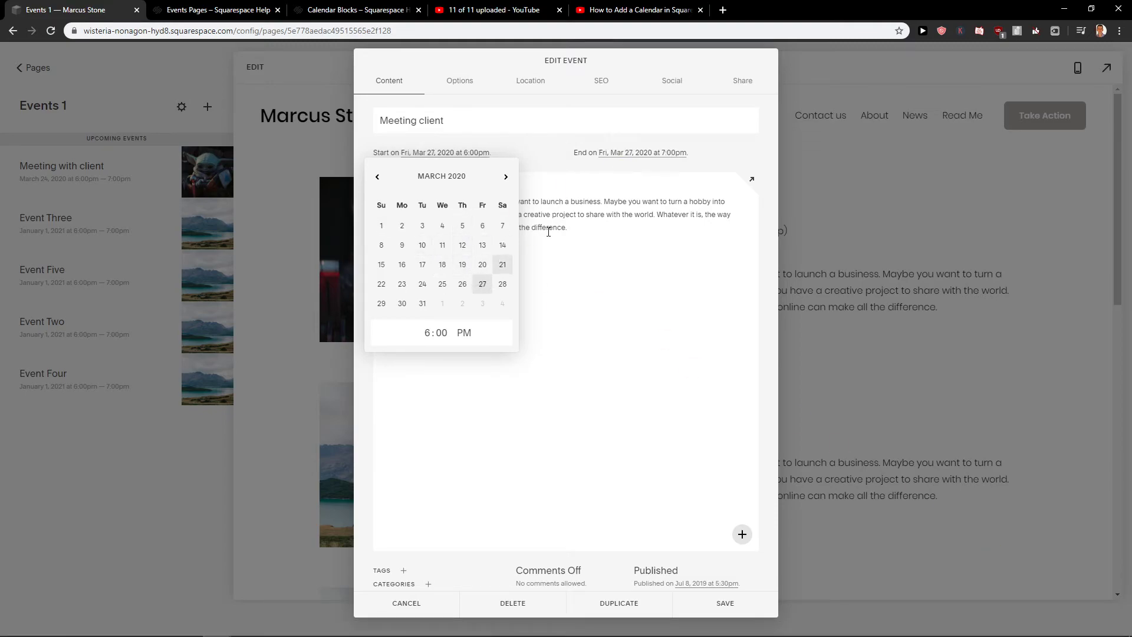
Step: Fill the location with the suggested Levice, Slovakia address, review SEO and Social, and save
click(527, 83)
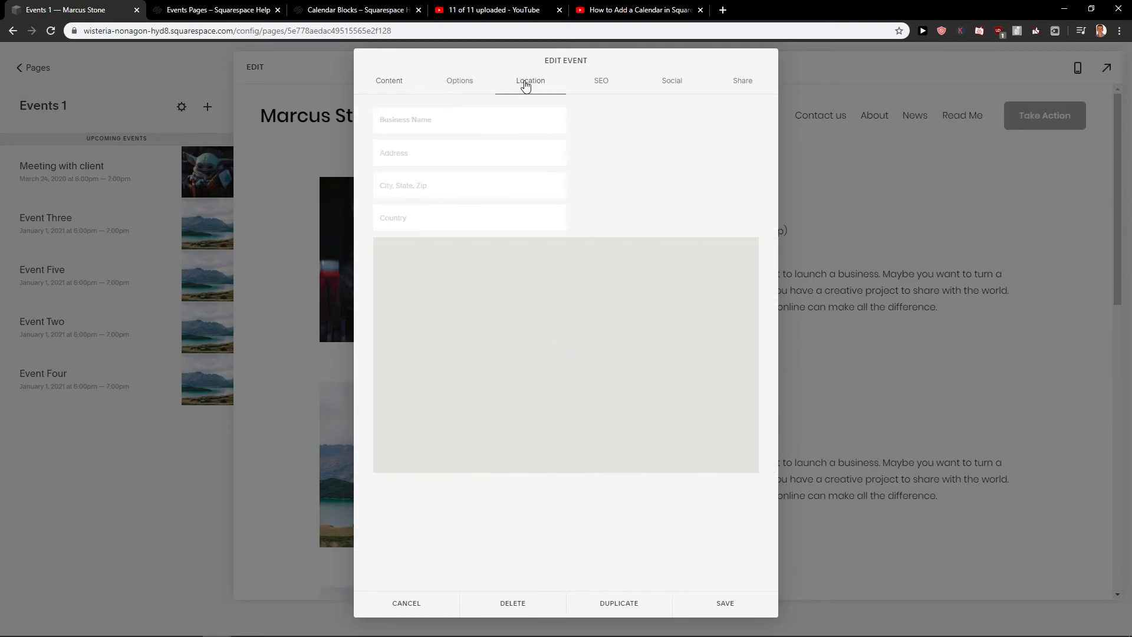
click(412, 153)
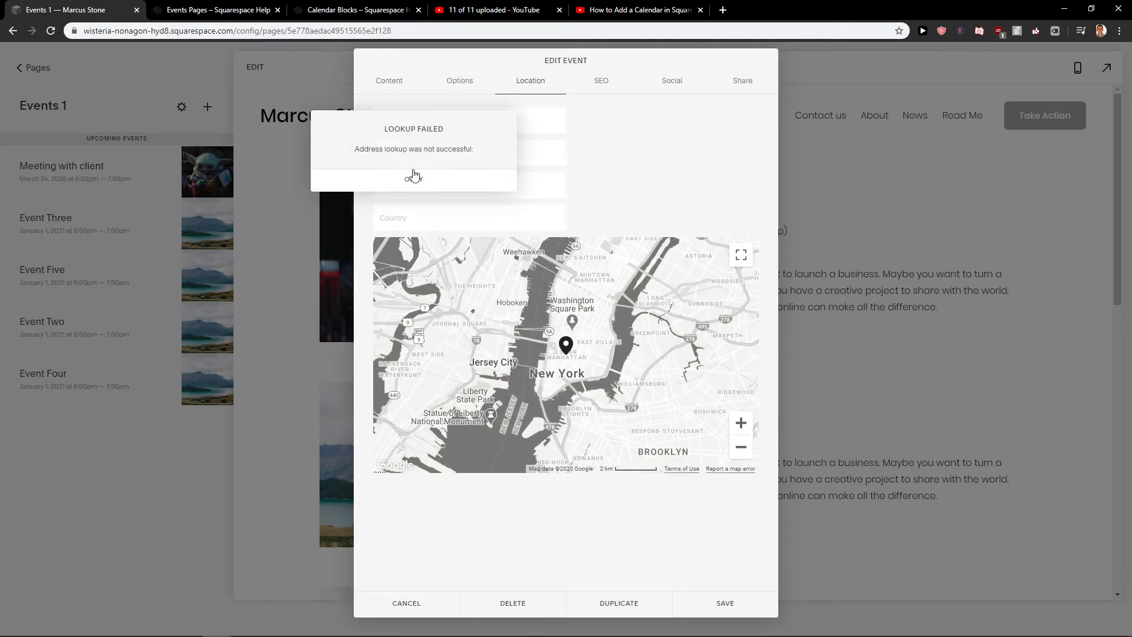
click(412, 177)
click(601, 81)
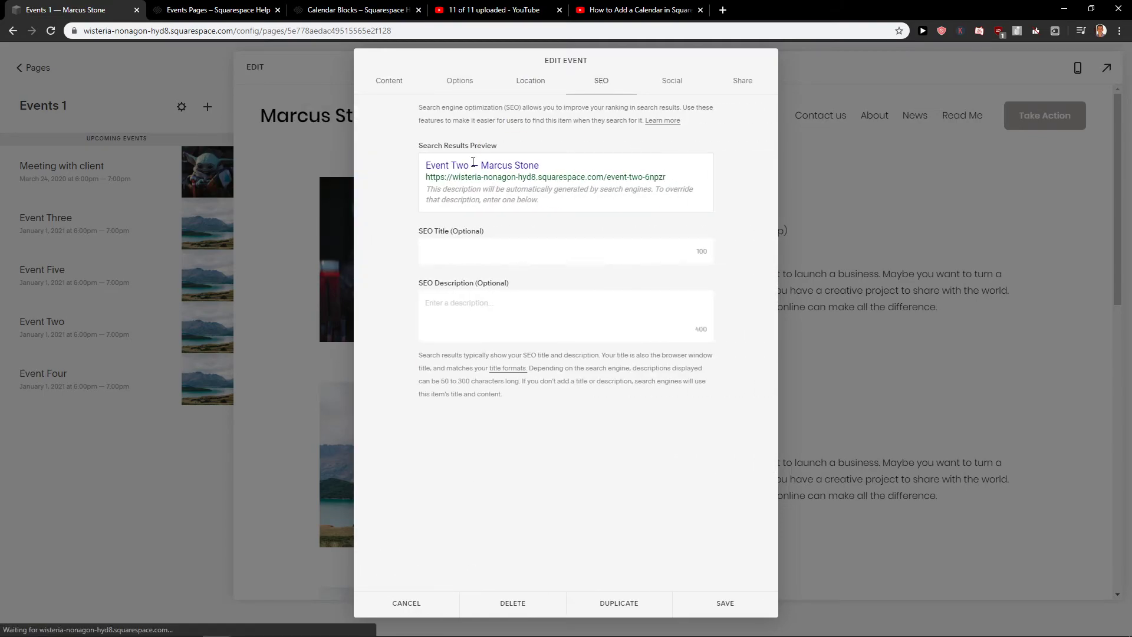
click(664, 86)
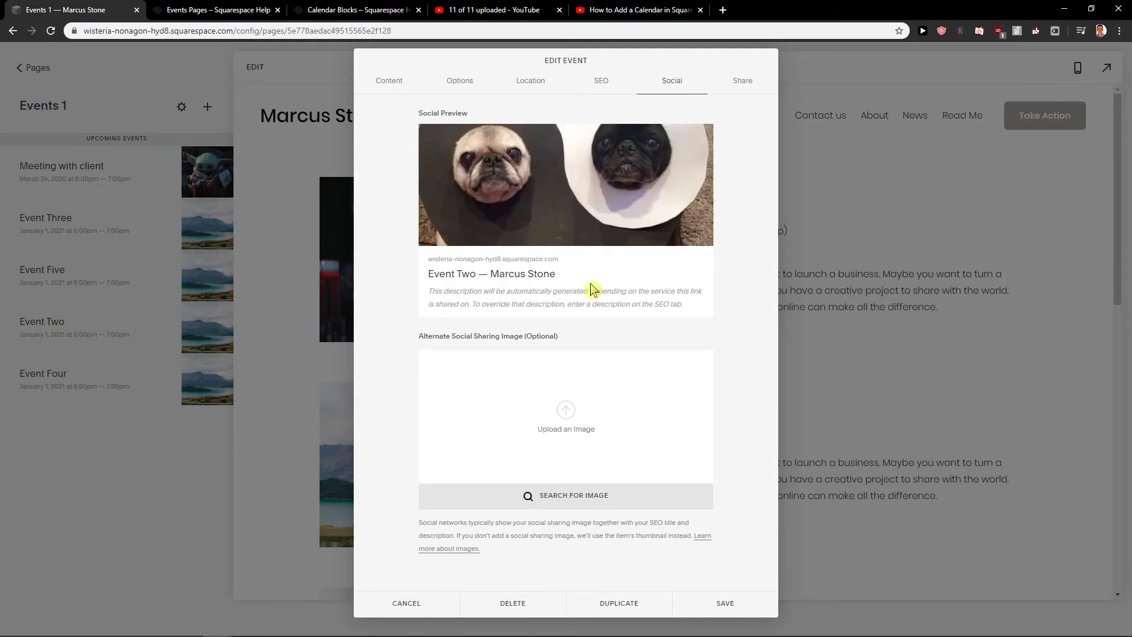
click(730, 603)
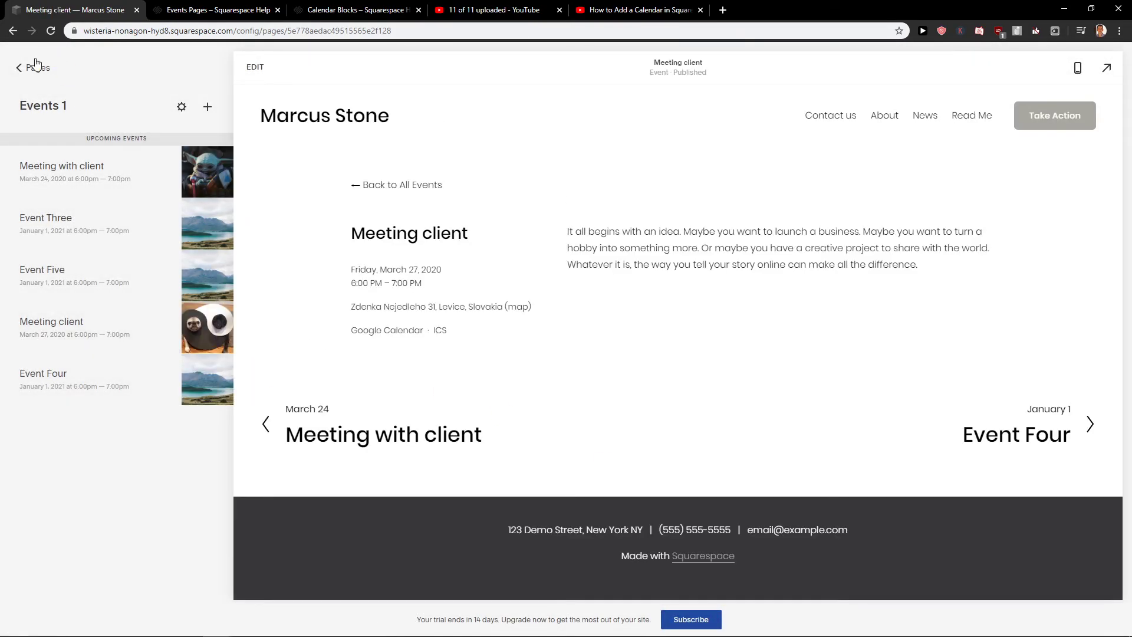
Step: Show the Home page's March 2020 calendar with events on the 24th and 27th
click(30, 67)
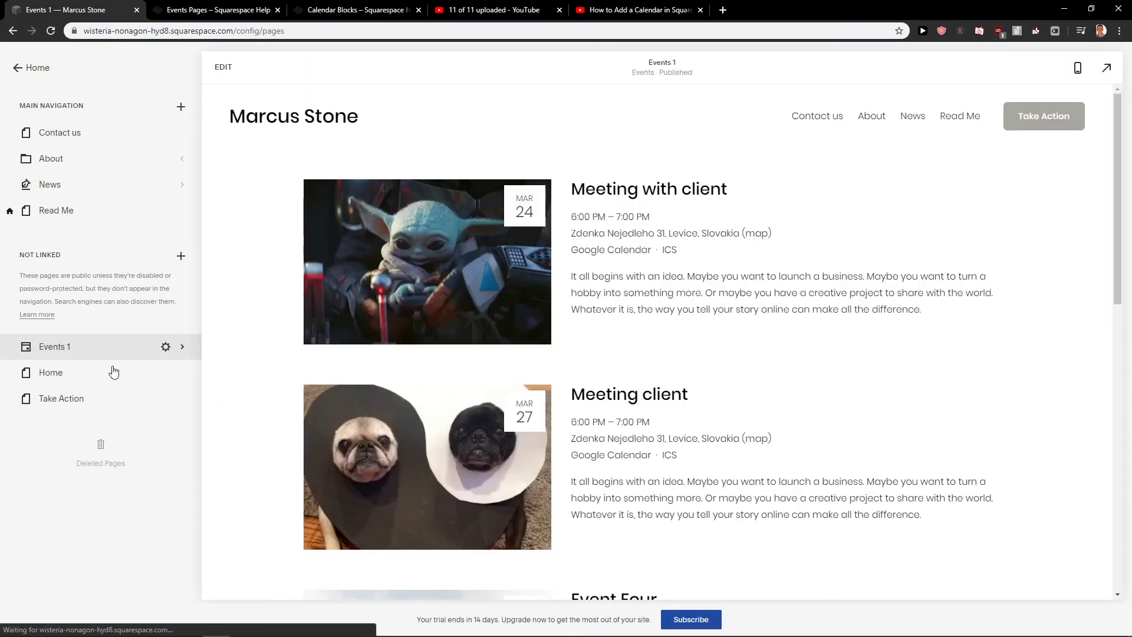
click(80, 369)
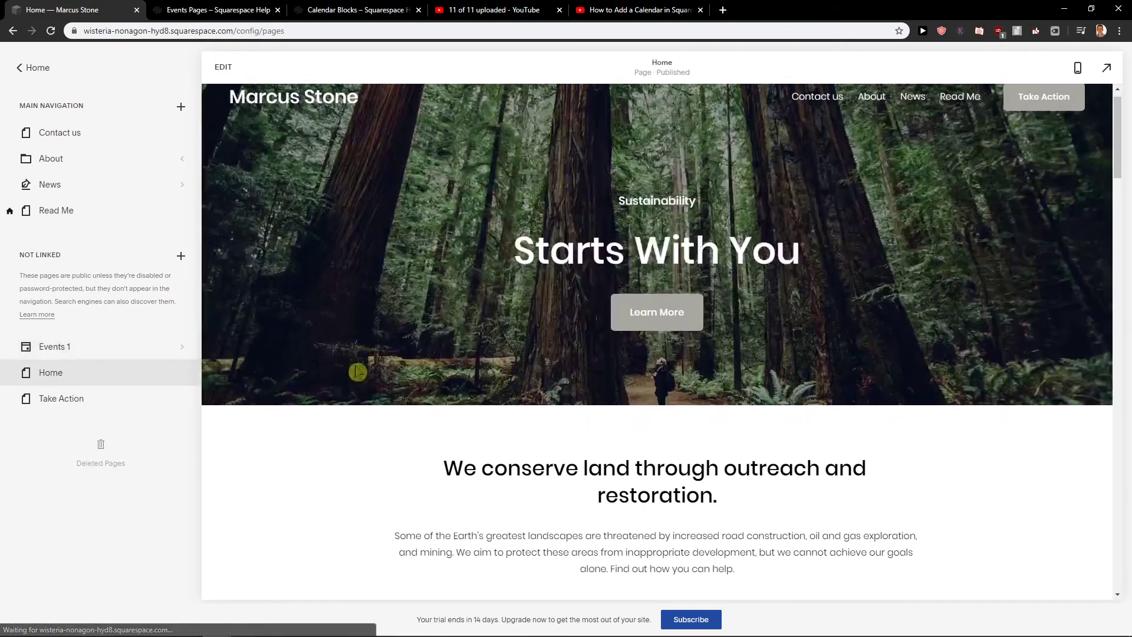
scroll(357, 372, down, 20)
scroll(784, 339, up, 2)
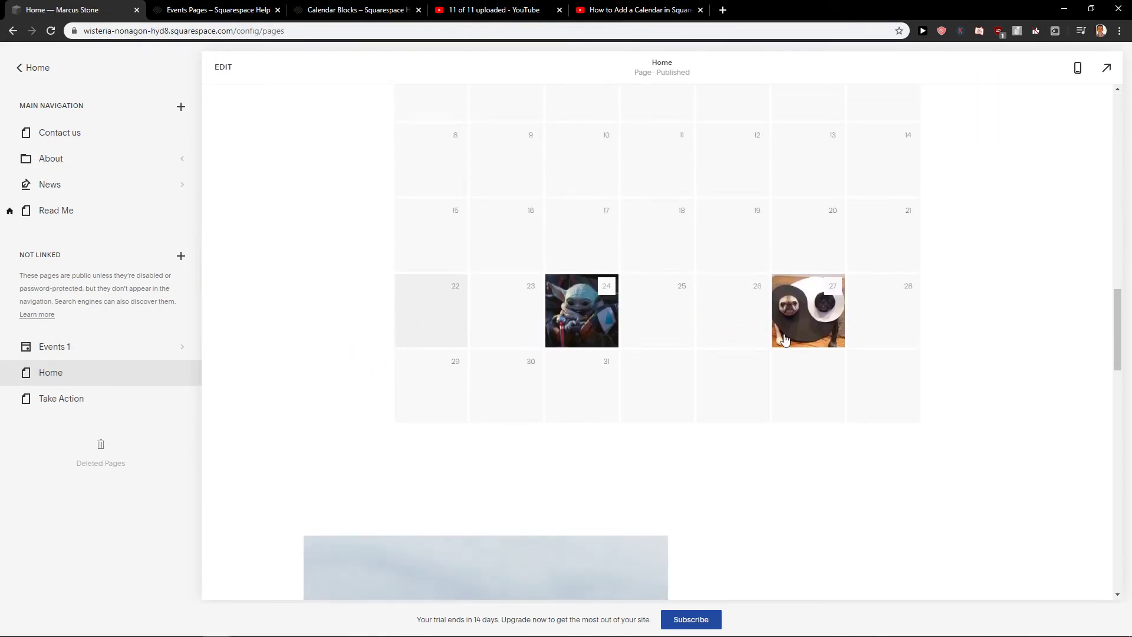
scroll(658, 381, up, 1)
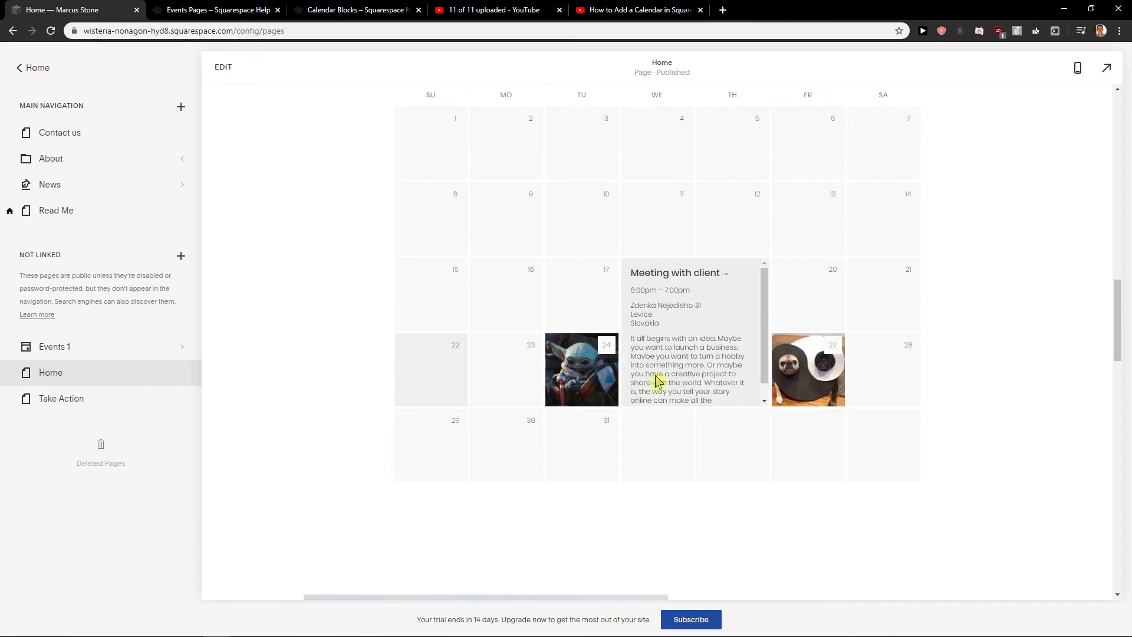
scroll(566, 379, up, 1)
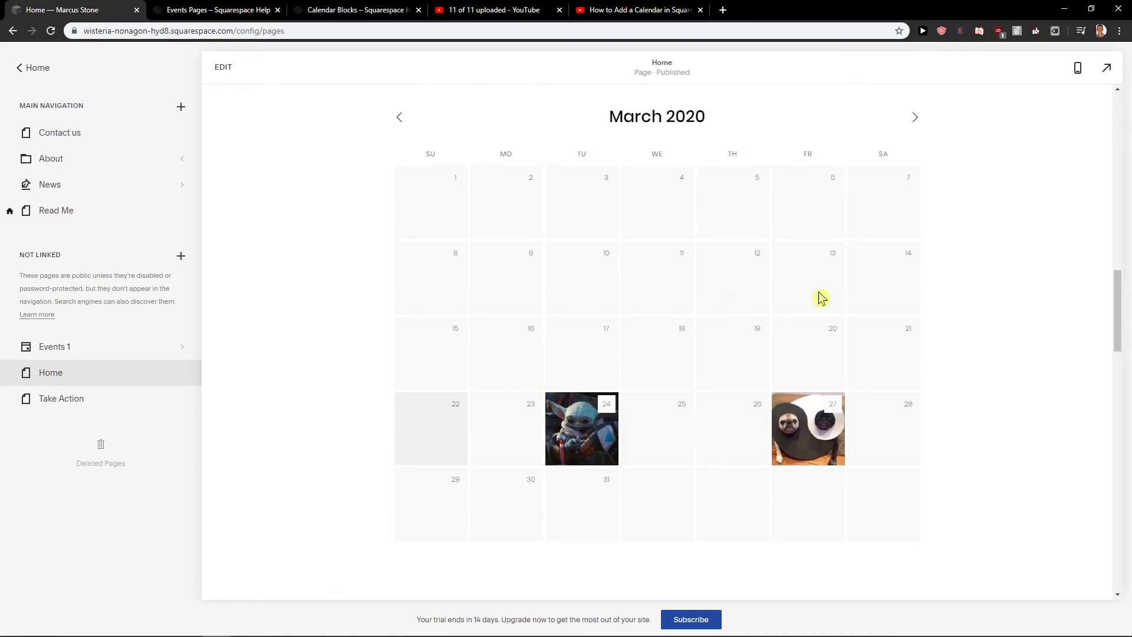